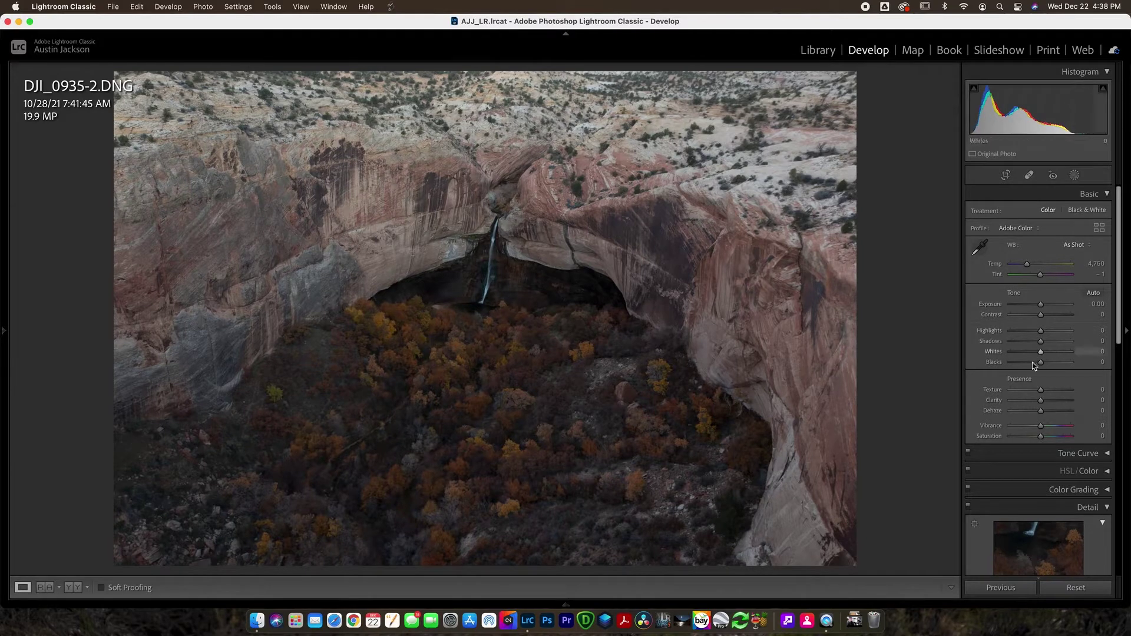
# Turn on Remove Chromatic Aberration and Enable Profile Corrections in Lens Corrections.
pyautogui.scroll(-5, 1025, 377)
pyautogui.scroll(-3, 1042, 411)
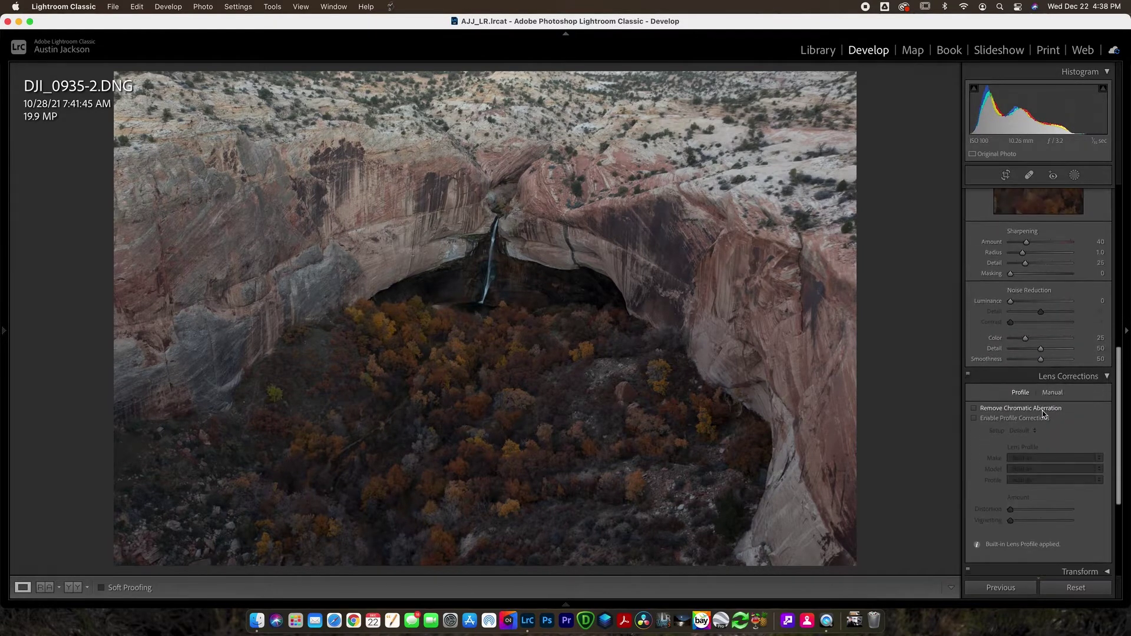
pyautogui.click(989, 418)
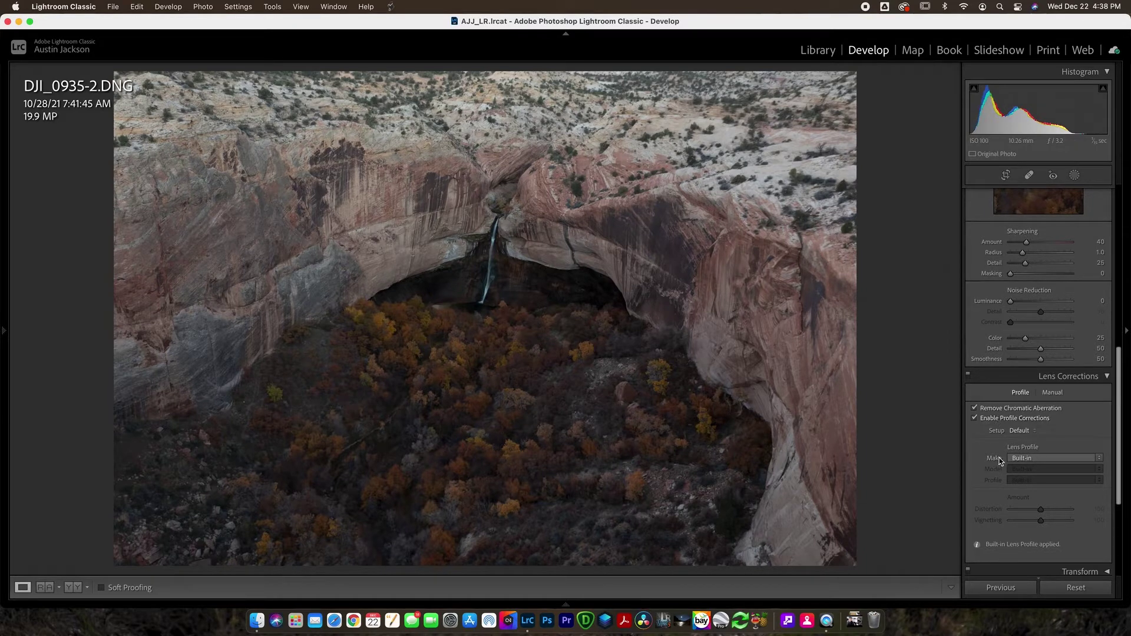
pyautogui.scroll(10, 1020, 416)
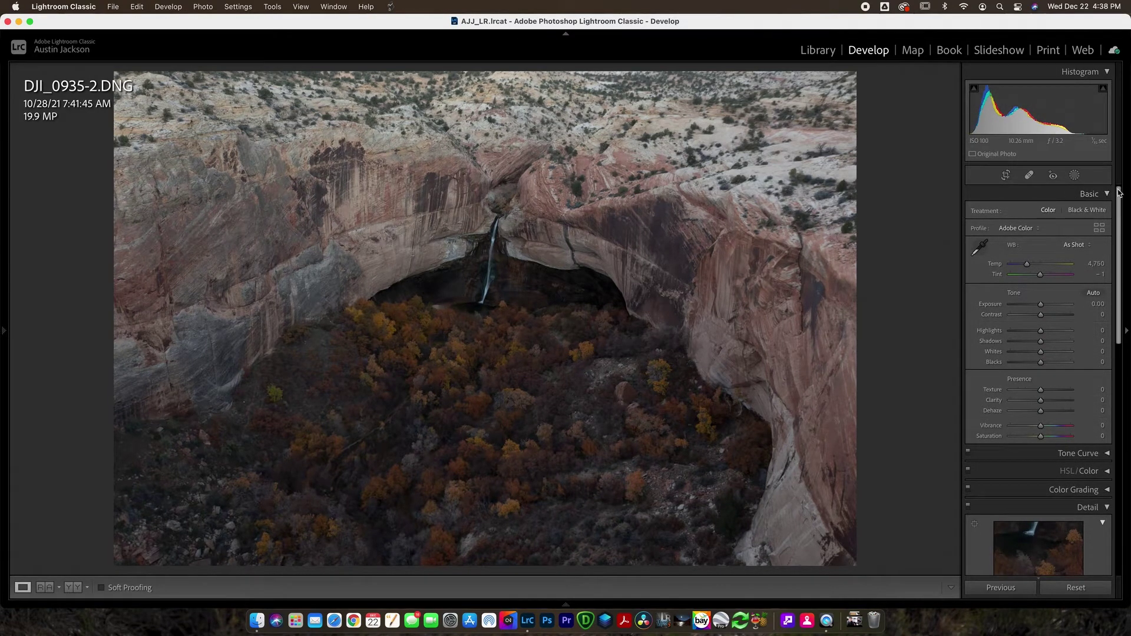
# Collapse the Basic, Detail, Lens Corrections and Effects panels, then expand Basic alone.
pyautogui.click(1090, 194)
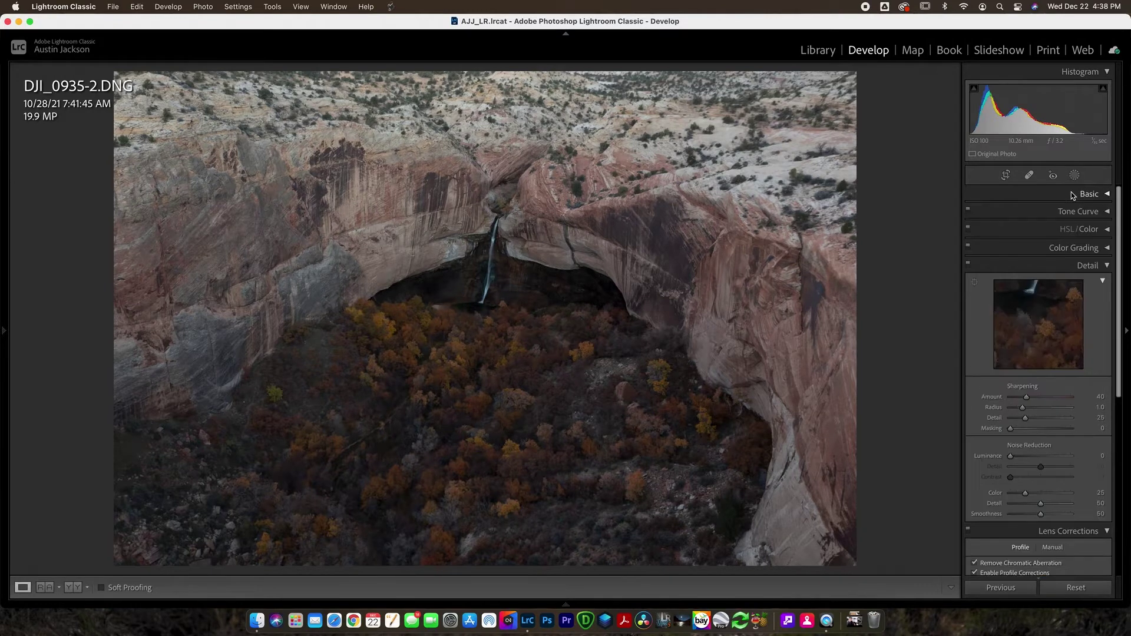
pyautogui.click(1068, 266)
pyautogui.click(1064, 284)
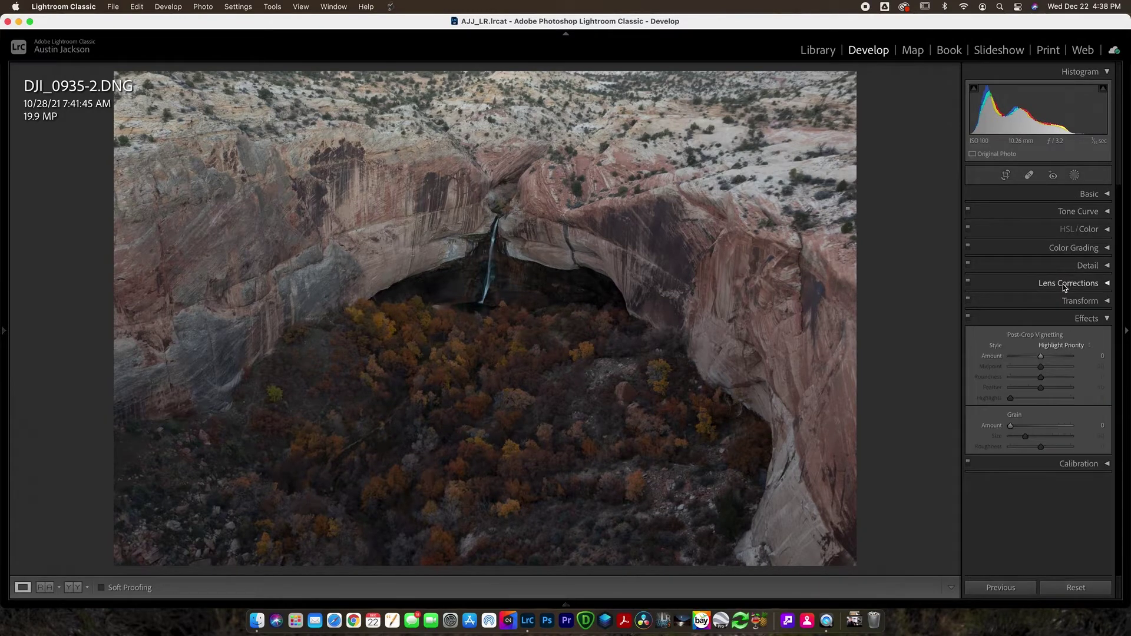
pyautogui.click(1067, 318)
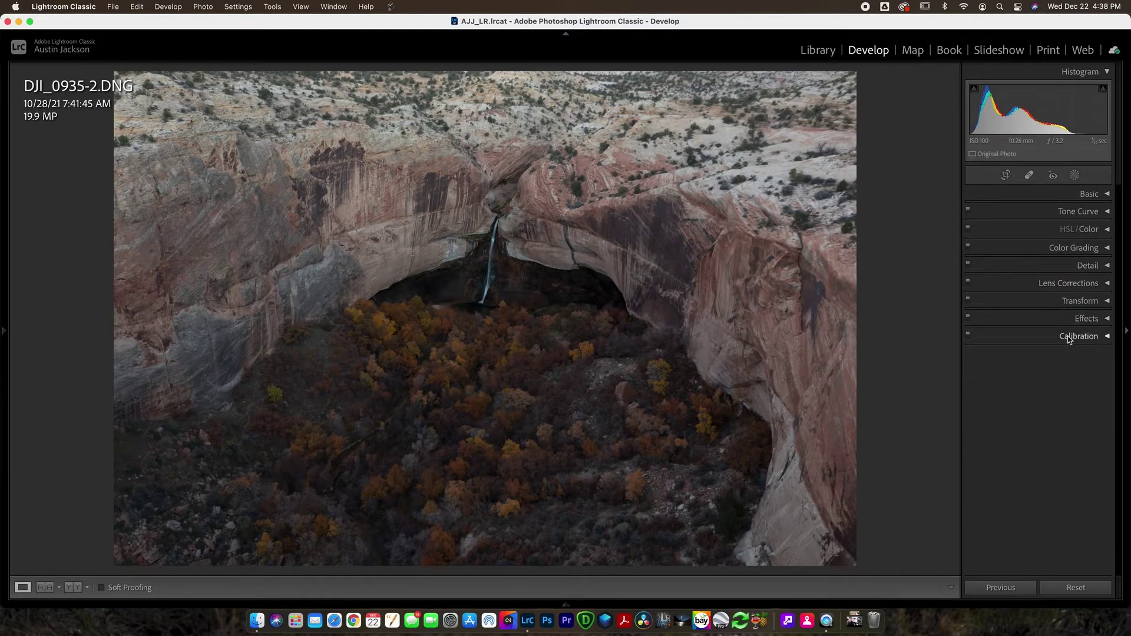
pyautogui.click(1080, 194)
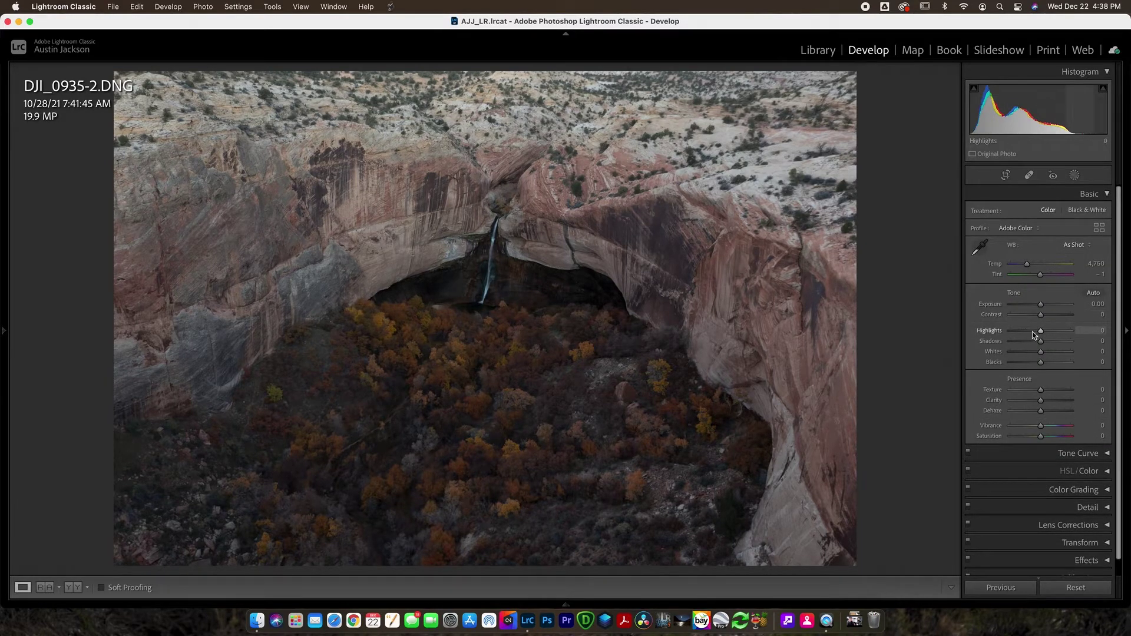
# Set Highlights −30, Shadows +53, Whites +31, Blacks +13, Texture +19, then zoom into the trees.
pyautogui.moveTo(1034, 335); pyautogui.dragTo(1031, 331)
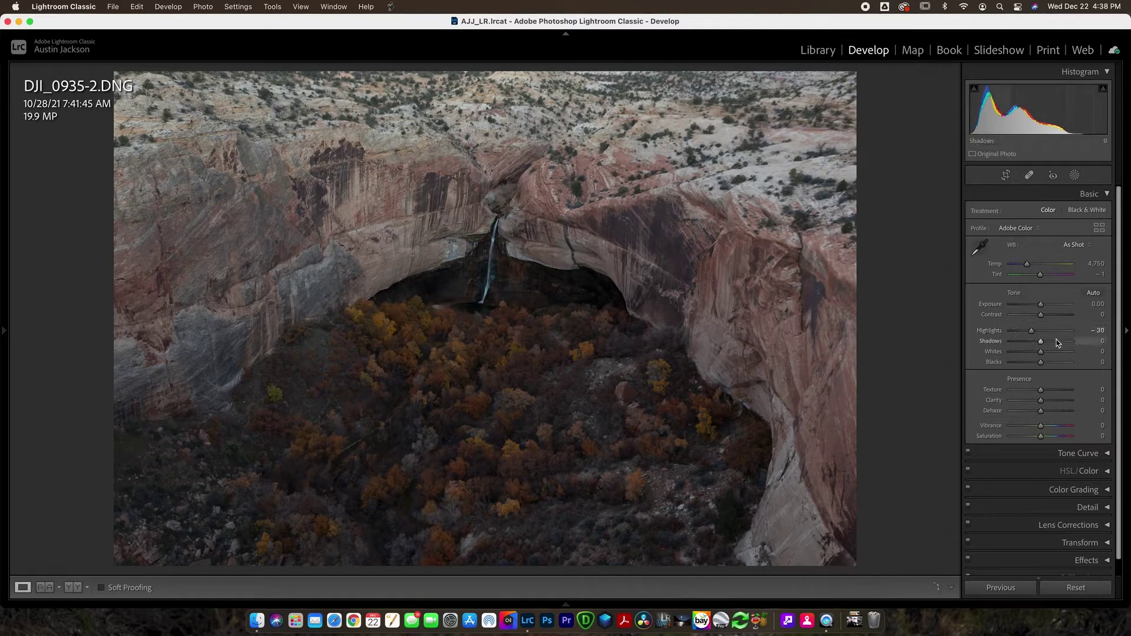
pyautogui.click(1056, 343)
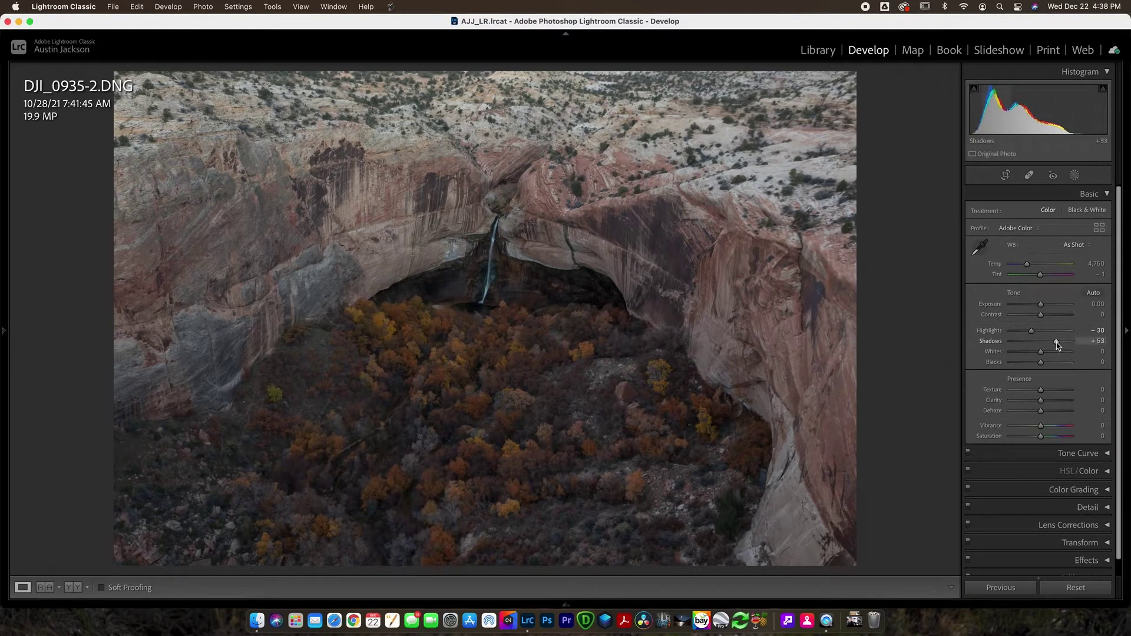
pyautogui.moveTo(1053, 355); pyautogui.dragTo(1050, 352)
pyautogui.click(1046, 363)
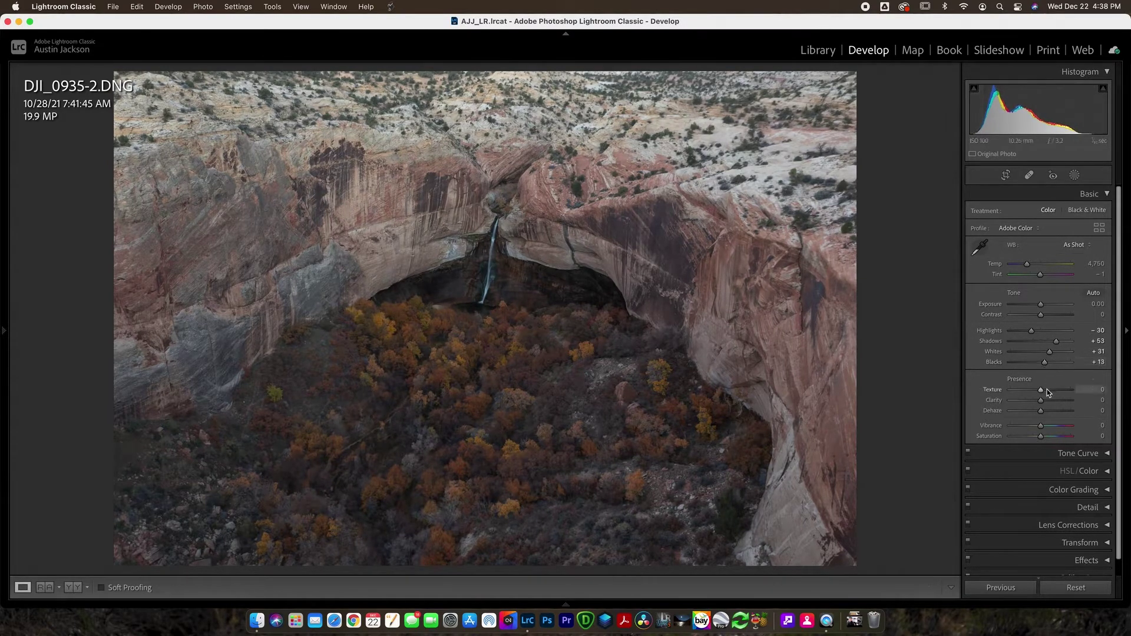
pyautogui.click(1047, 390)
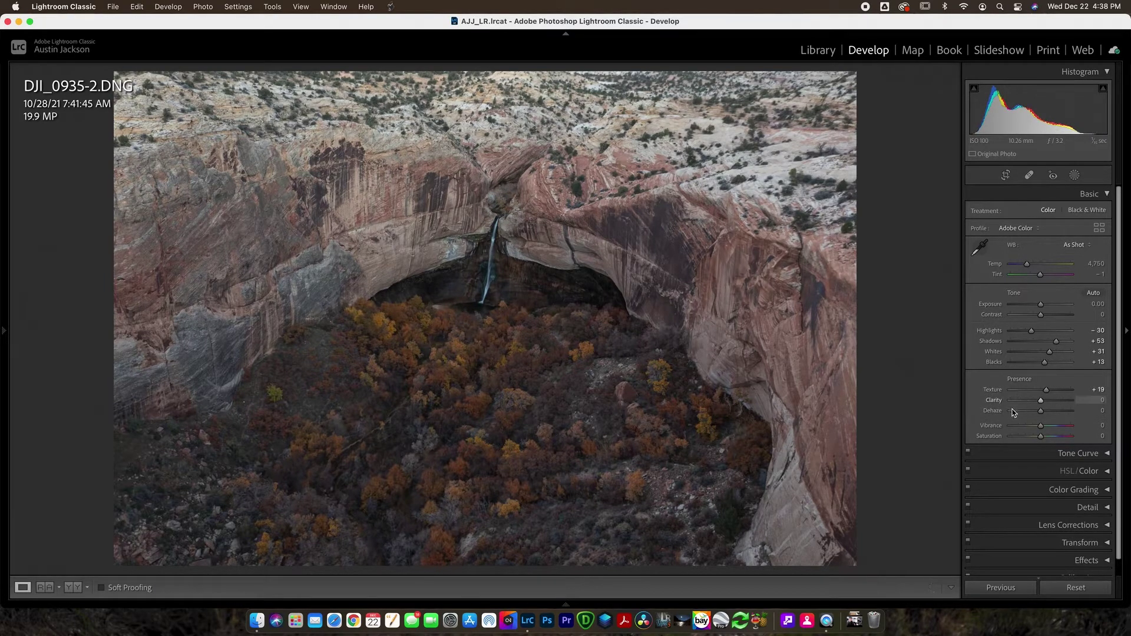
pyautogui.click(512, 366)
# Preview Texture at +100, return to Fit view, and boost Vibrance to +18.
pyautogui.moveTo(551, 371); pyautogui.dragTo(629, 336)
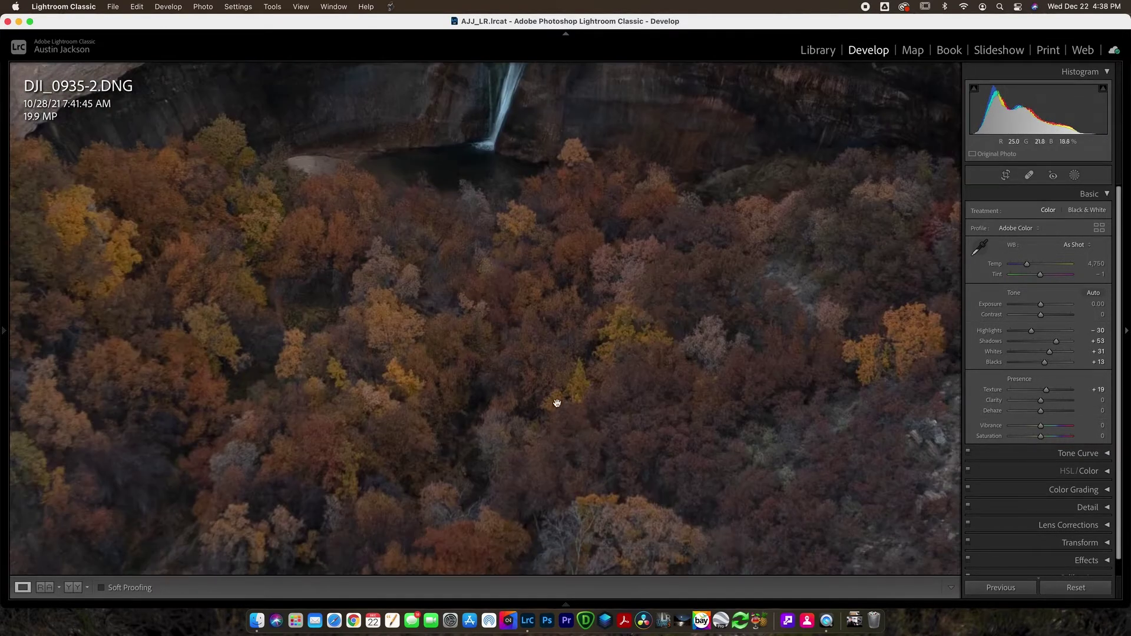
pyautogui.moveTo(1048, 390)
pyautogui.mouseDown()
pyautogui.moveTo(1086, 394)
pyautogui.moveTo(1031, 394)
pyautogui.moveTo(1060, 394)
pyautogui.moveTo(1035, 393)
pyautogui.moveTo(1043, 400)
pyautogui.mouseUp()
pyautogui.click(727, 325)
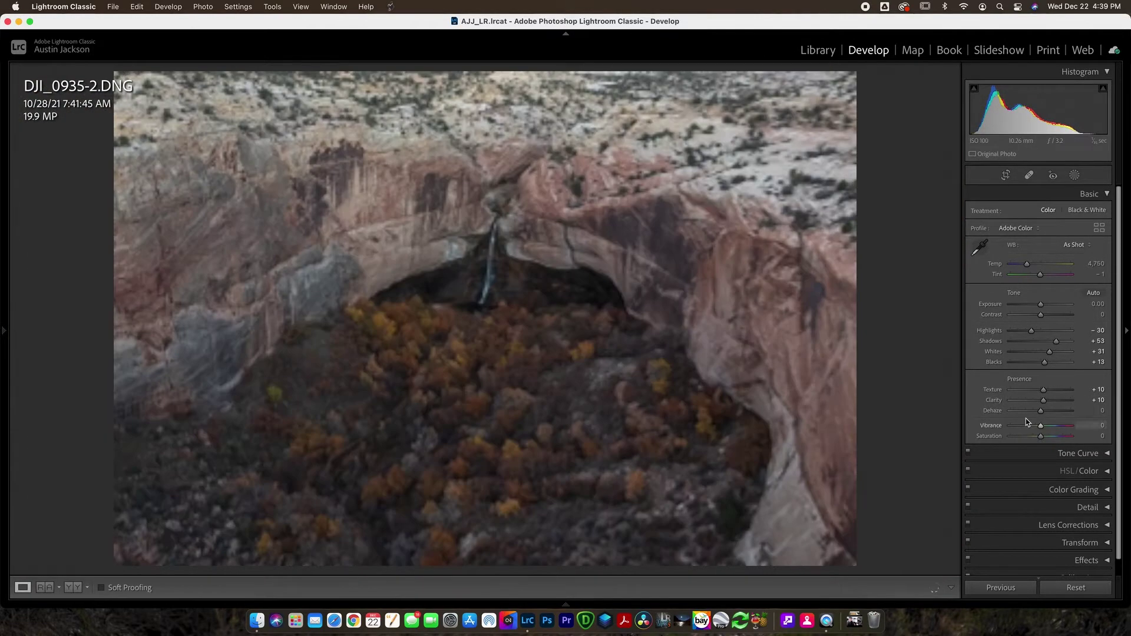
pyautogui.moveTo(1041, 426)
pyautogui.mouseDown()
pyautogui.moveTo(1057, 425)
pyautogui.moveTo(1045, 440)
pyautogui.mouseUp()
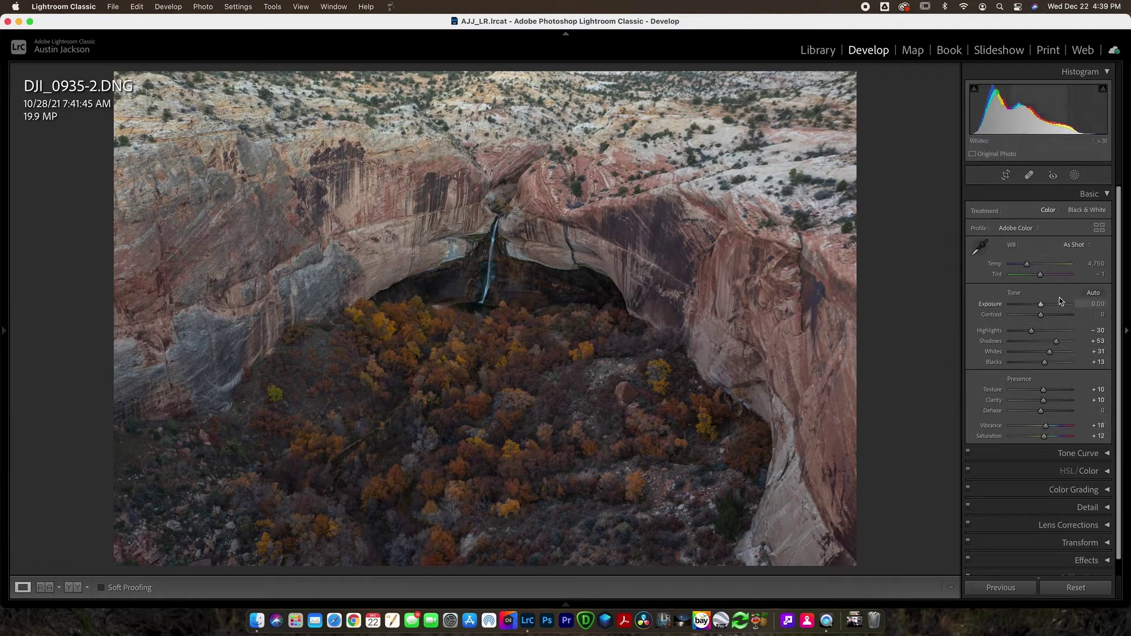
# Expand the Detail panel, zoom into the trees, and raise Sharpening Detail to 100.
pyautogui.scroll(-1, 1062, 319)
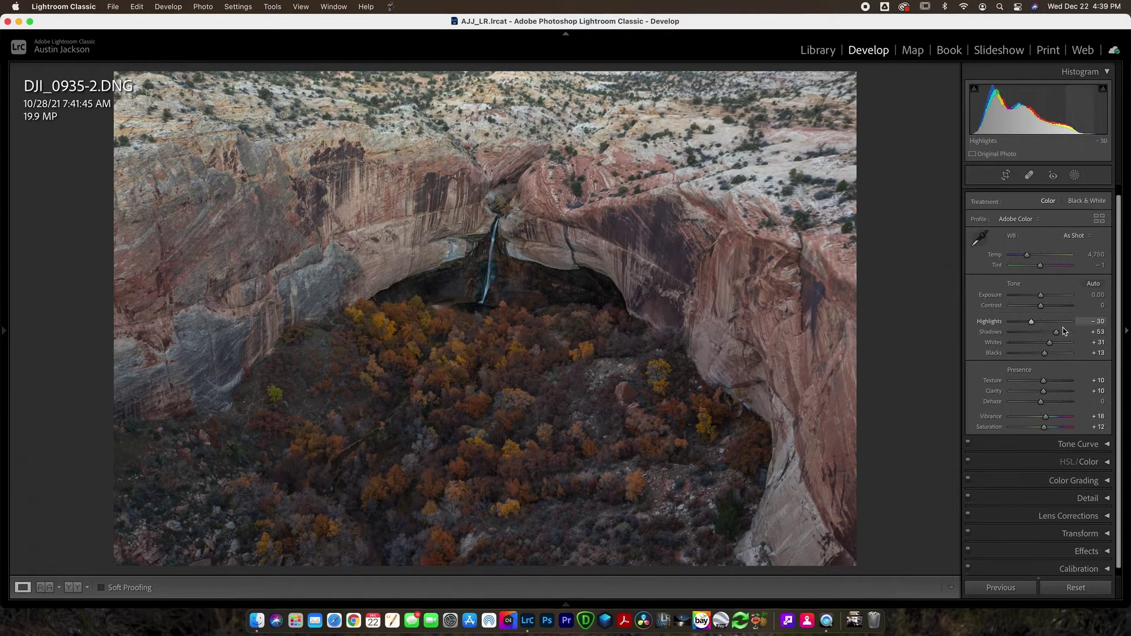
pyautogui.click(1072, 552)
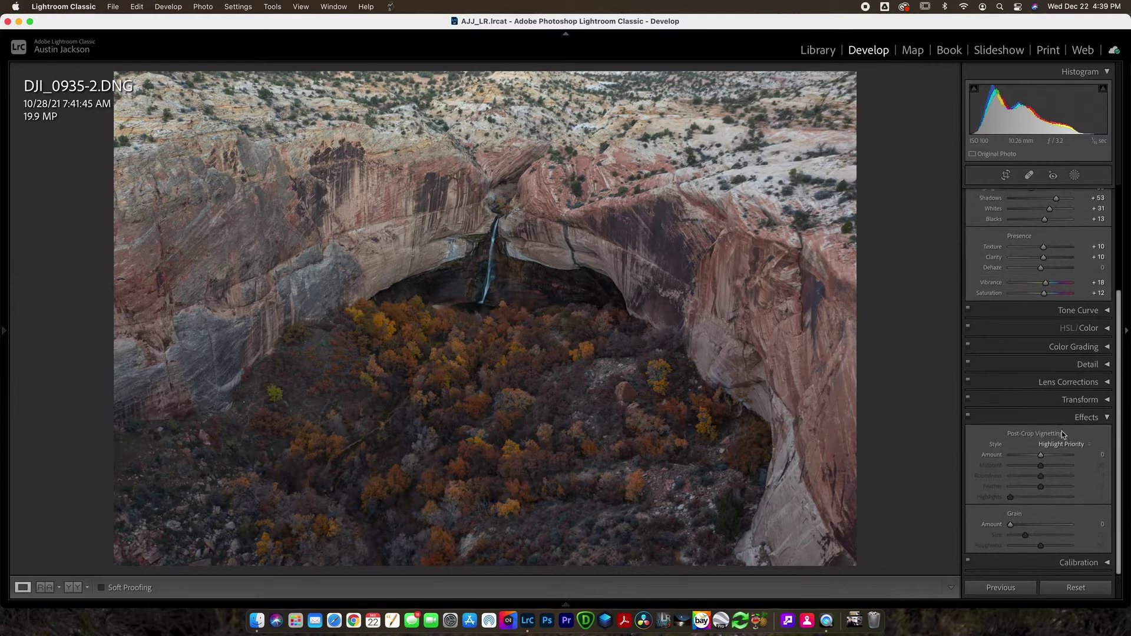
pyautogui.click(1061, 365)
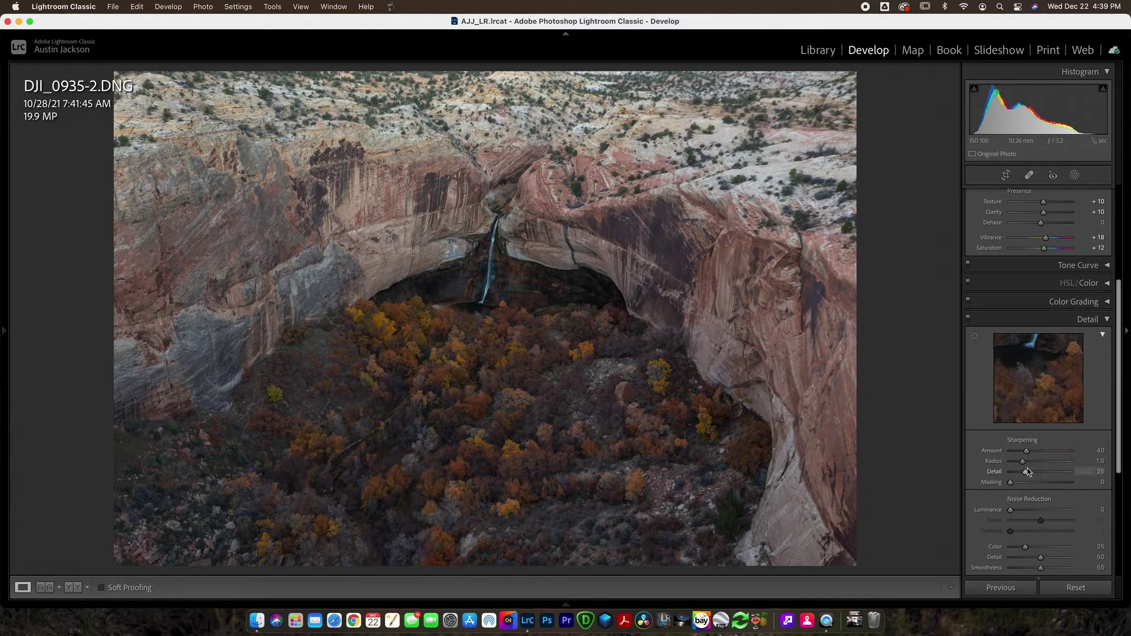
pyautogui.click(499, 313)
pyautogui.moveTo(520, 387); pyautogui.dragTo(591, 356)
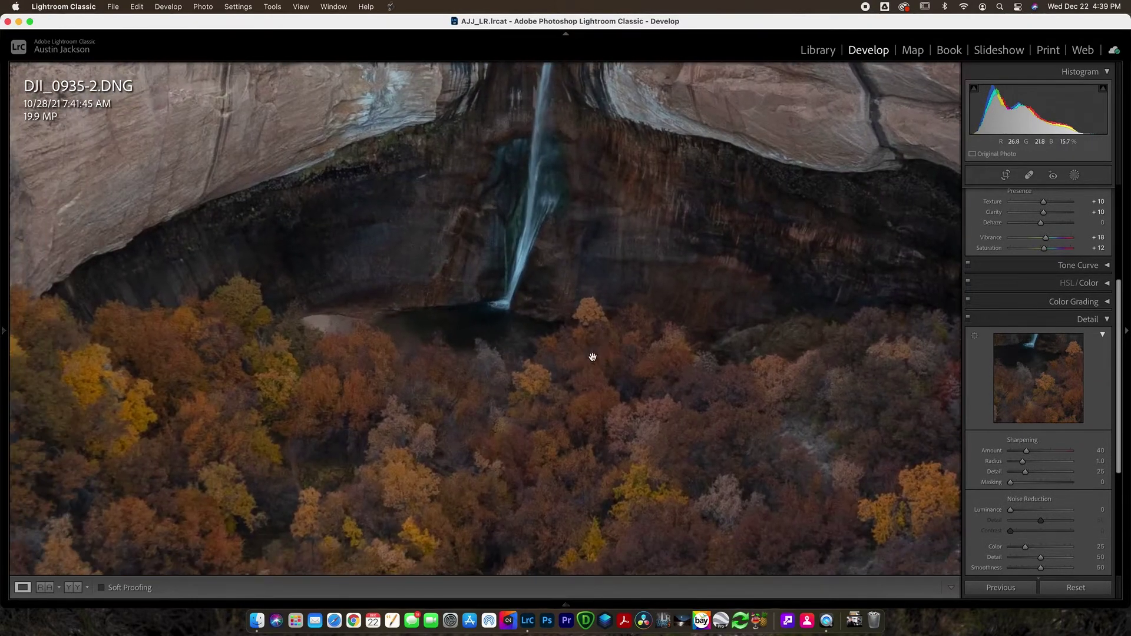
pyautogui.moveTo(576, 298); pyautogui.dragTo(607, 185)
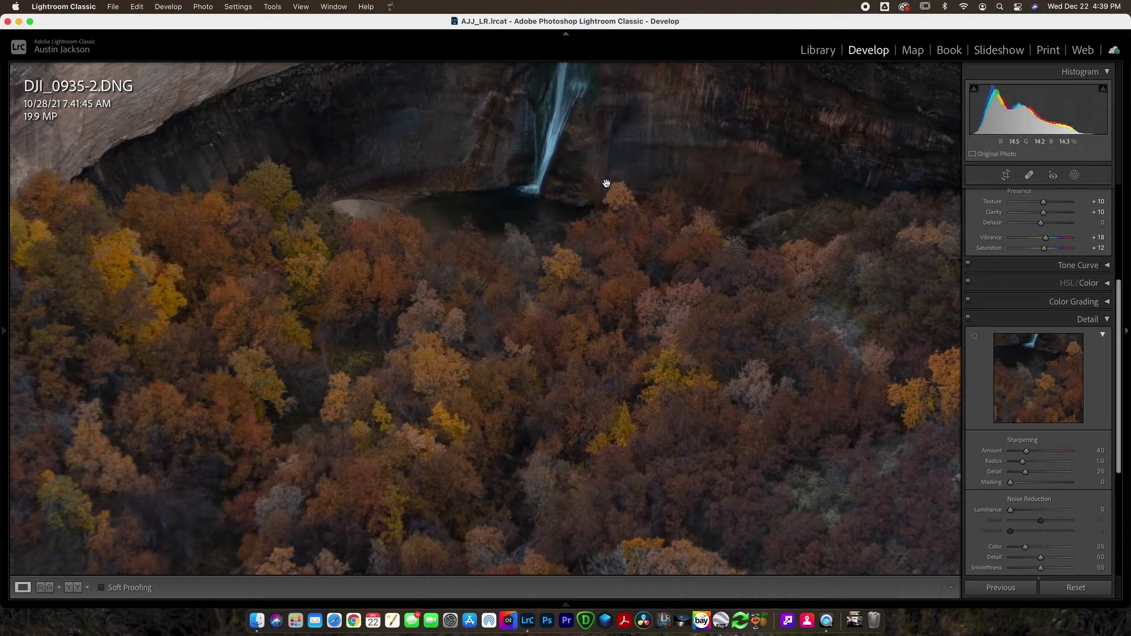
pyautogui.scroll(-5, 606, 184)
pyautogui.moveTo(762, 391); pyautogui.dragTo(753, 361)
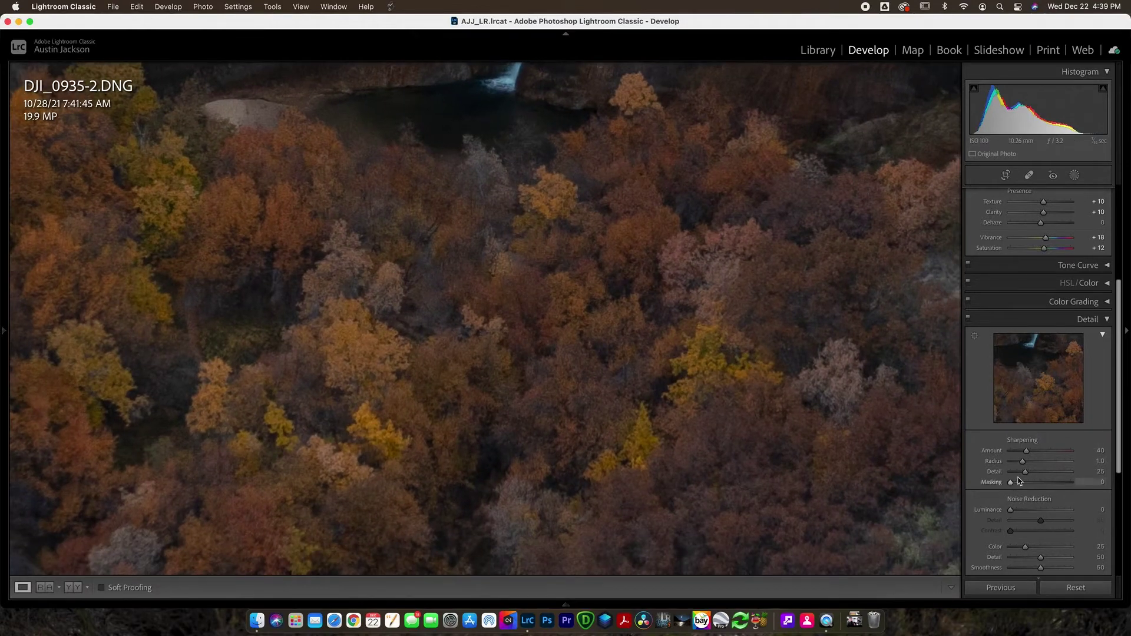
pyautogui.moveTo(1026, 472); pyautogui.dragTo(1083, 453)
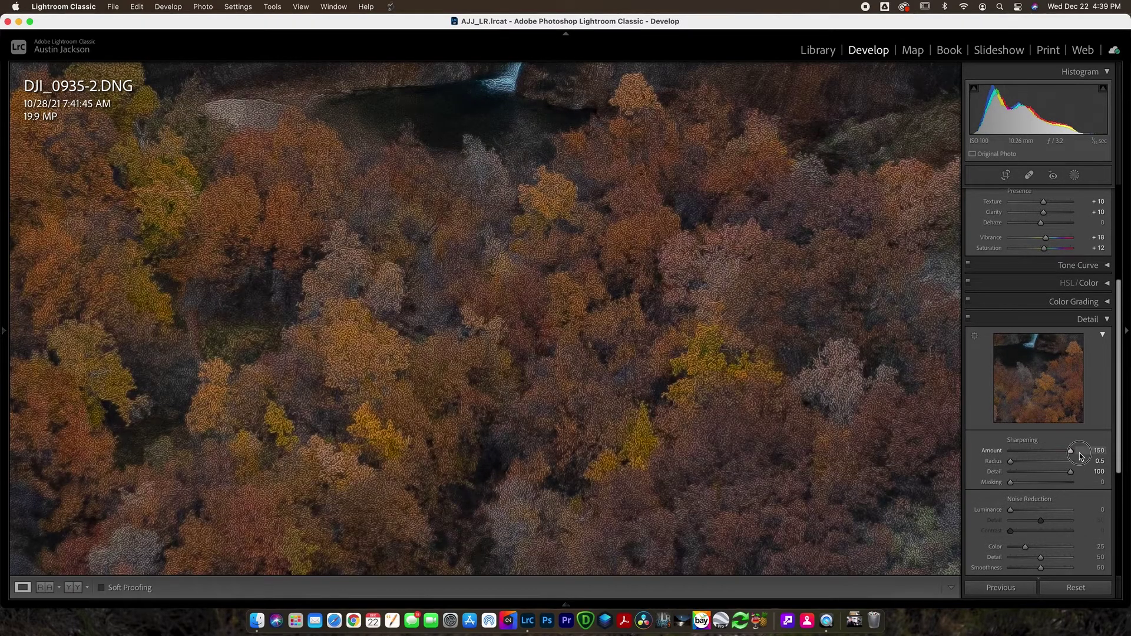
# Set sharpening Amount 71 with Masking 69 and Luminance noise reduction 14, then return to Fit.
pyautogui.moveTo(1081, 455); pyautogui.dragTo(1040, 452)
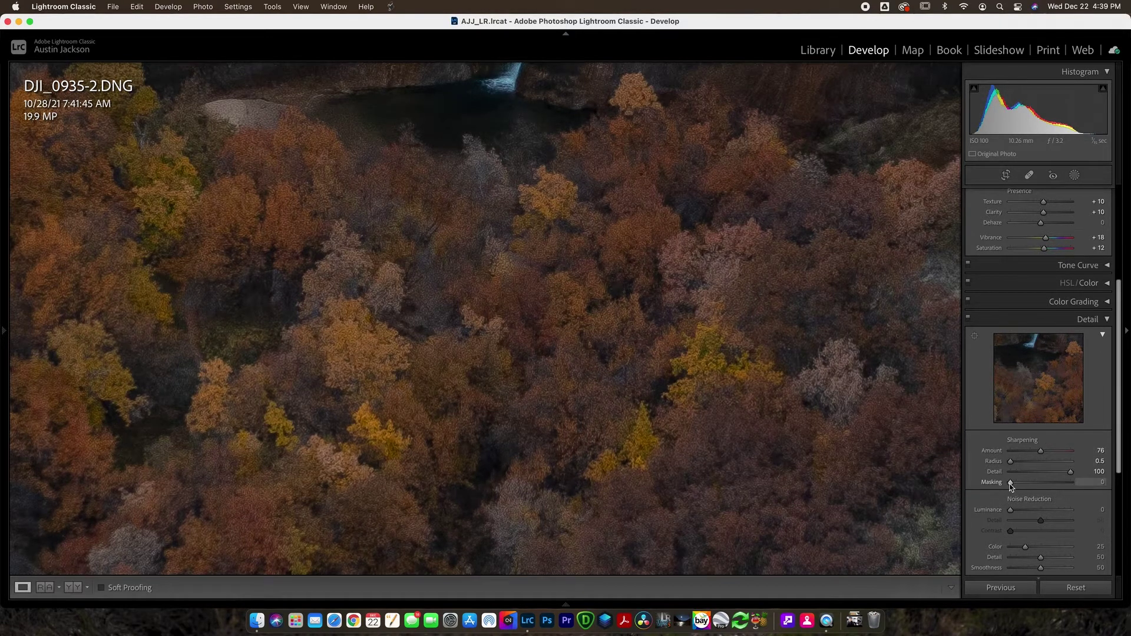
pyautogui.moveTo(1011, 484); pyautogui.dragTo(1040, 454)
pyautogui.moveTo(429, 213); pyautogui.dragTo(564, 505)
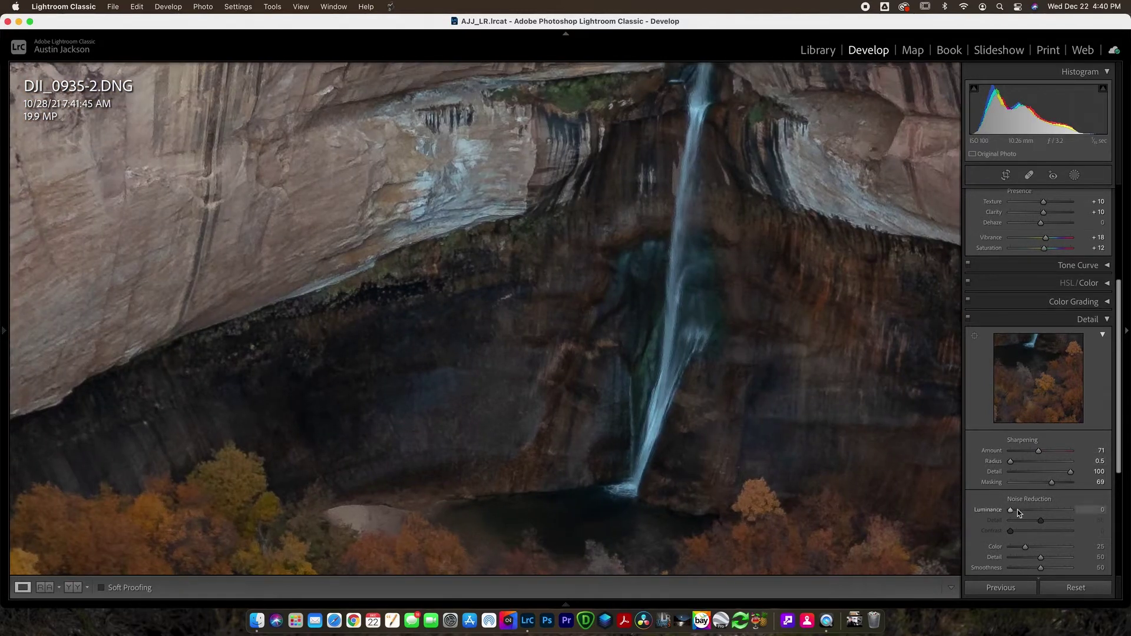
pyautogui.moveTo(1017, 510); pyautogui.dragTo(1021, 511)
pyautogui.click(851, 384)
pyautogui.click(1005, 317)
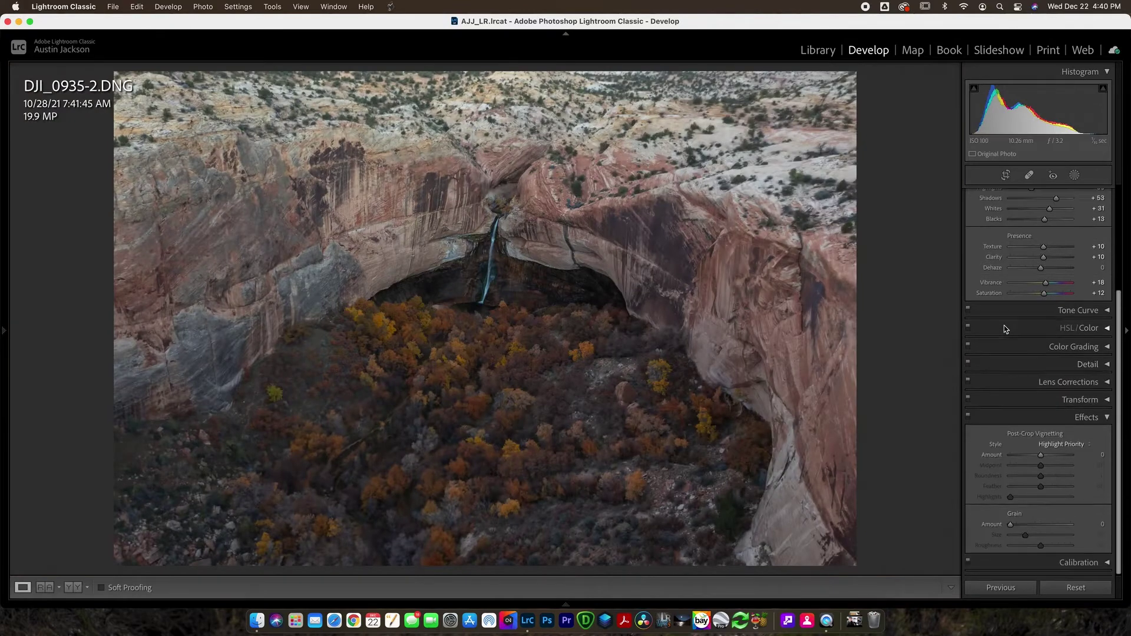
pyautogui.click(1056, 465)
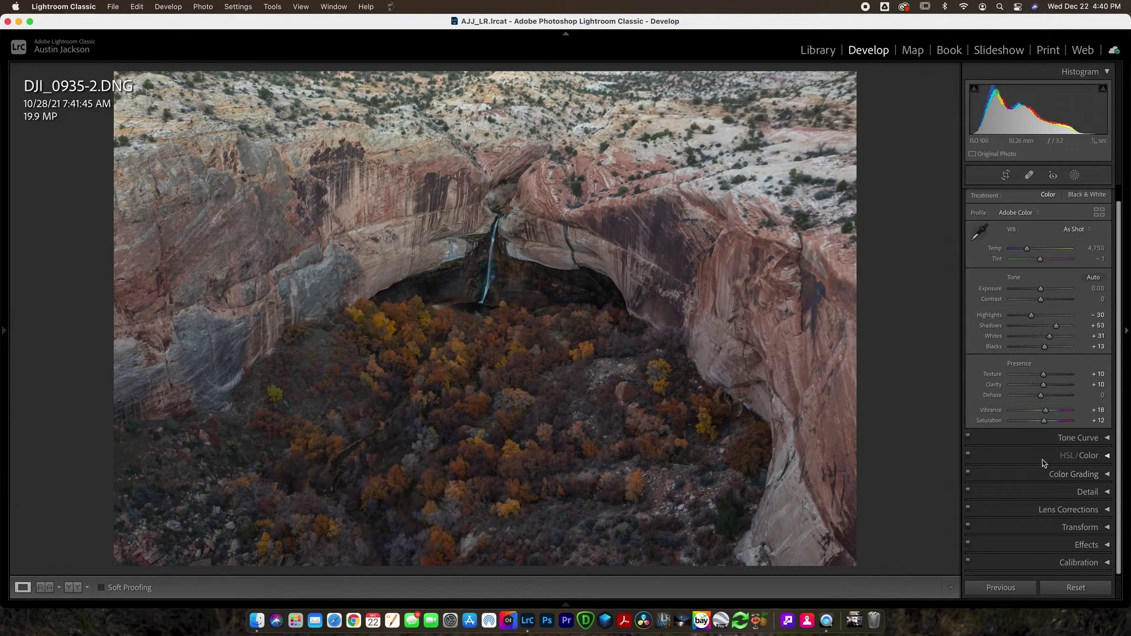
pyautogui.click(1042, 460)
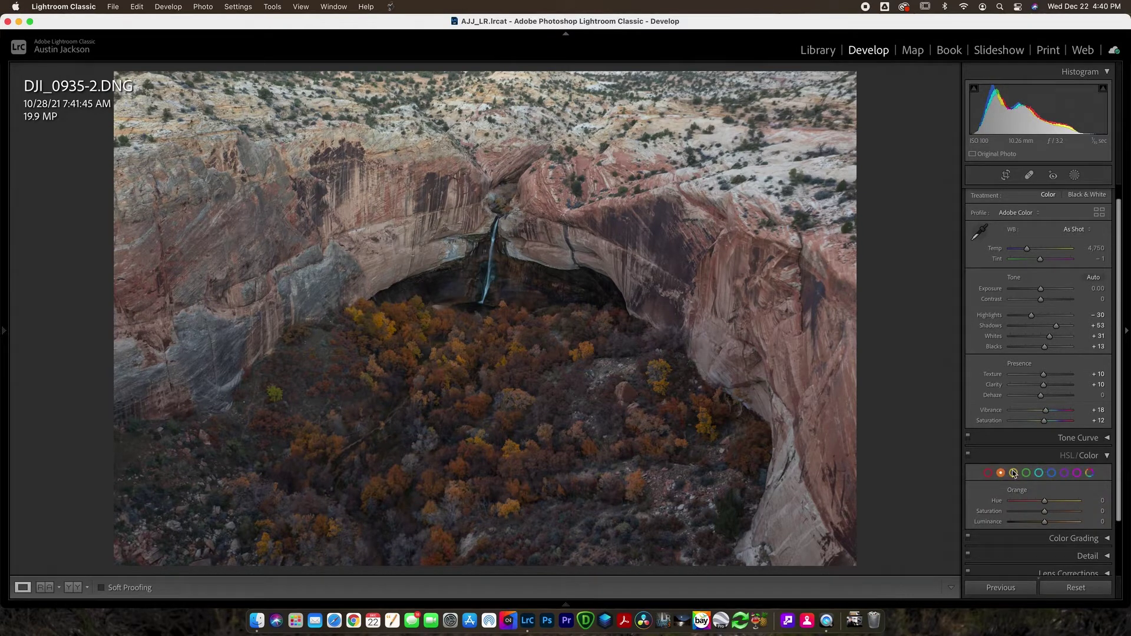
pyautogui.click(1067, 456)
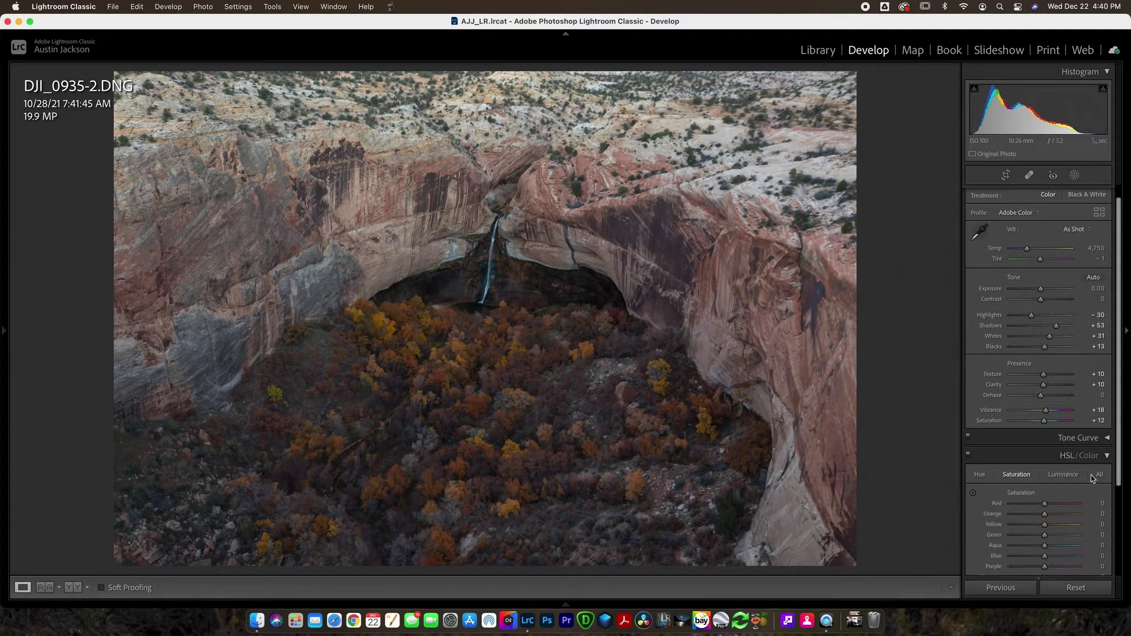
pyautogui.scroll(-2, 1074, 473)
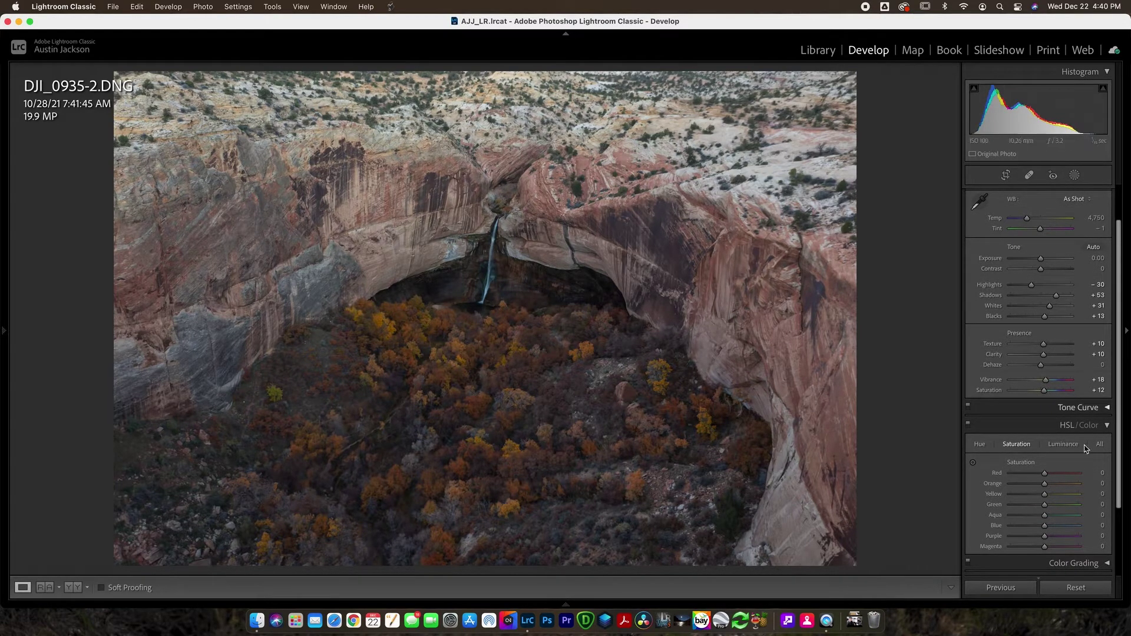
pyautogui.click(1065, 448)
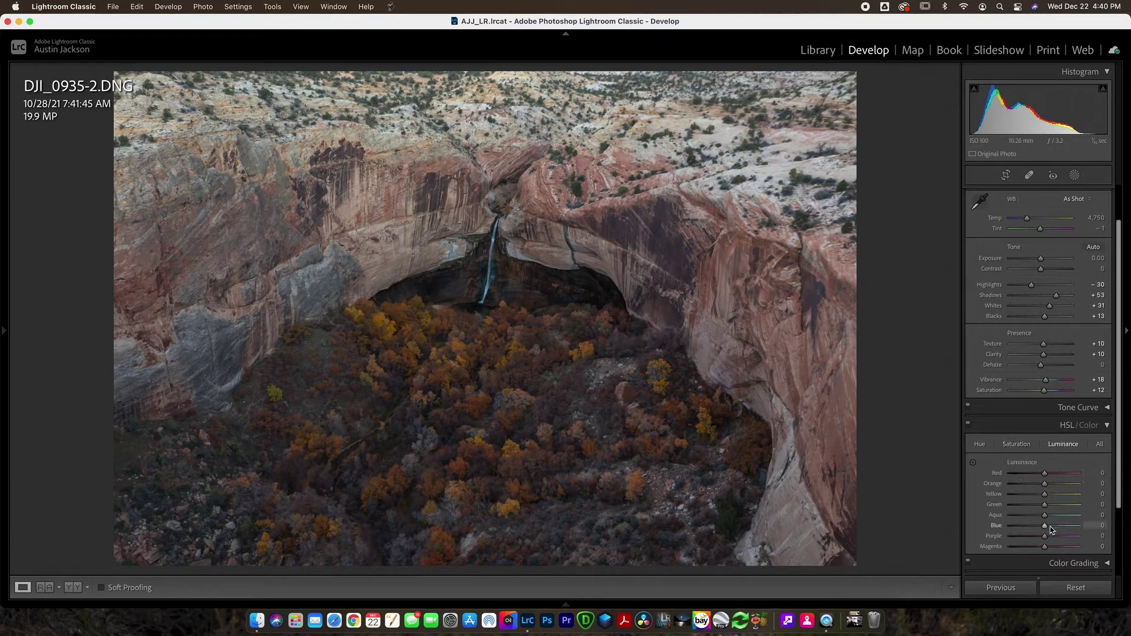
pyautogui.moveTo(1045, 526); pyautogui.dragTo(1077, 529)
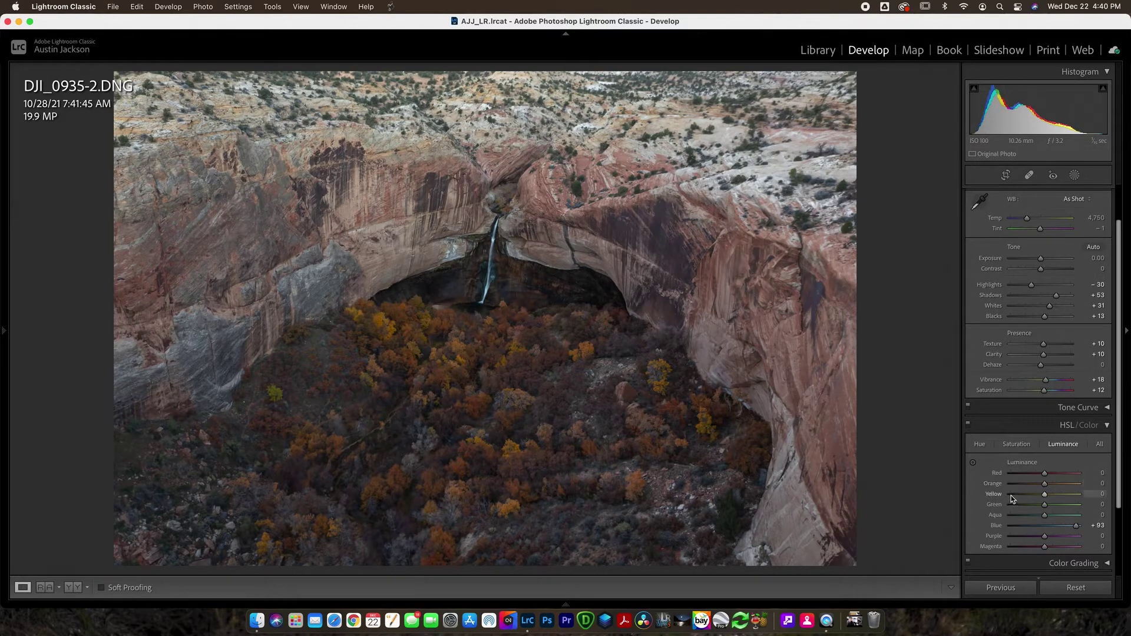
pyautogui.click(1016, 445)
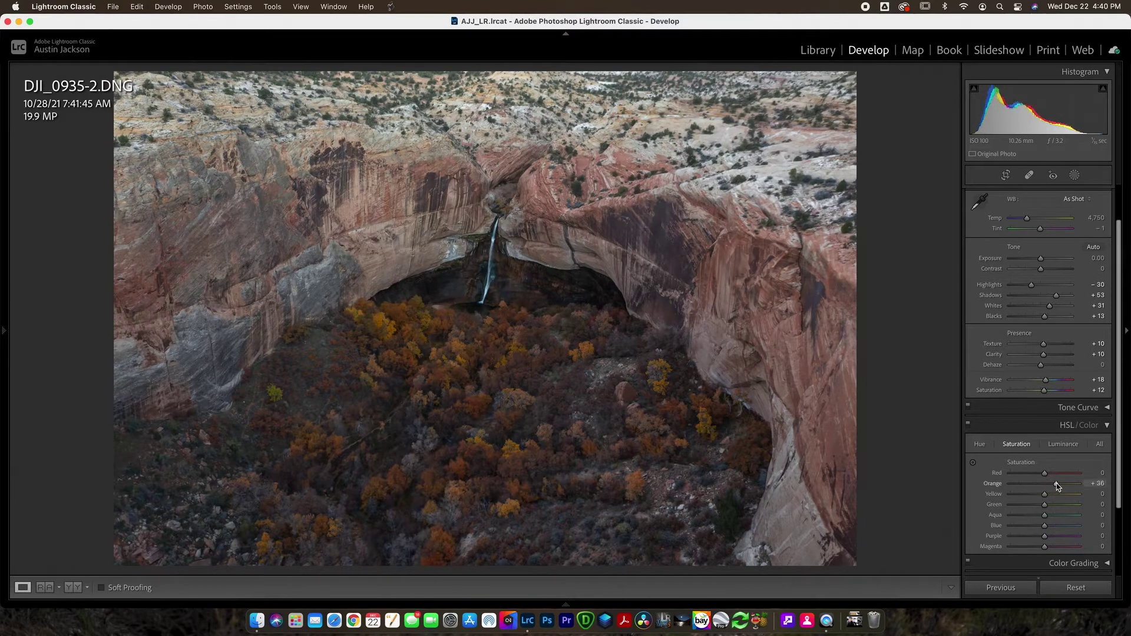
pyautogui.moveTo(1046, 484)
pyautogui.mouseDown()
pyautogui.moveTo(1051, 494)
pyautogui.moveTo(1058, 476)
pyautogui.moveTo(1048, 474)
pyautogui.mouseUp()
pyautogui.click(979, 445)
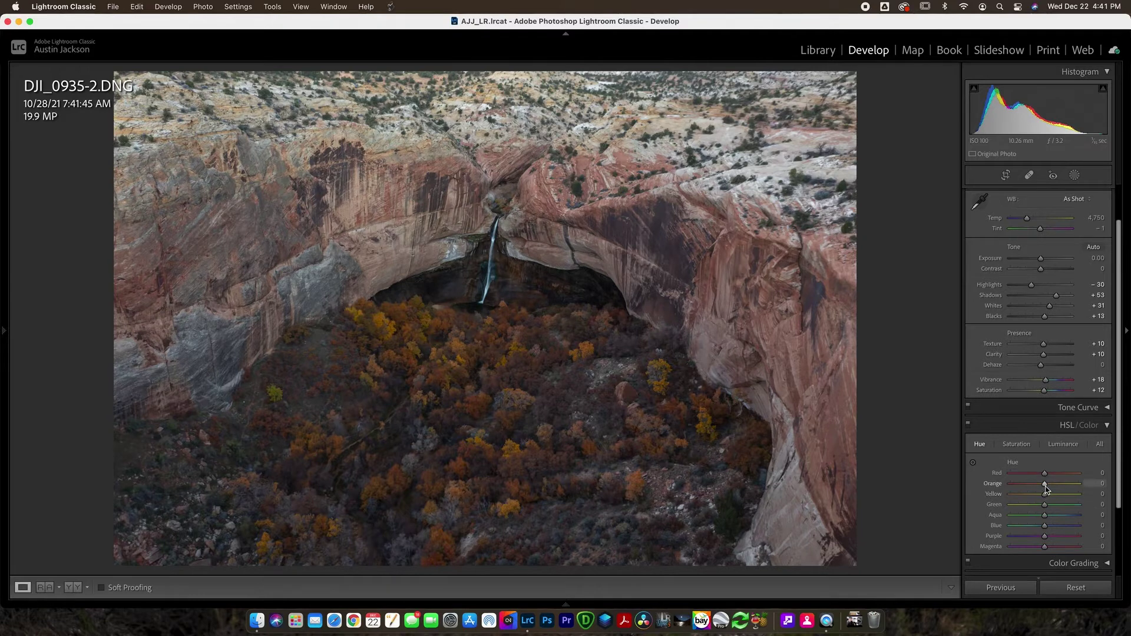
pyautogui.moveTo(1045, 485); pyautogui.dragTo(1058, 488)
pyautogui.press('cmd+z')
# Build an S-shaped tone curve: Highlights +14, Lights +16, Darks −6, Shadows −8.
pyautogui.click(1040, 426)
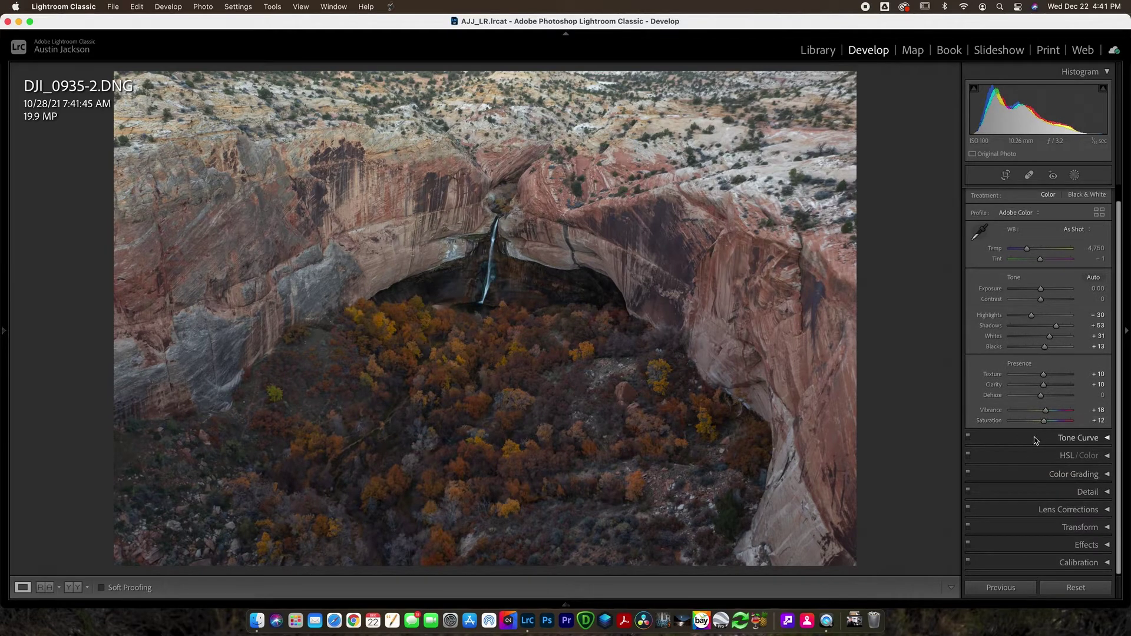
pyautogui.click(1036, 439)
pyautogui.scroll(-2, 1090, 439)
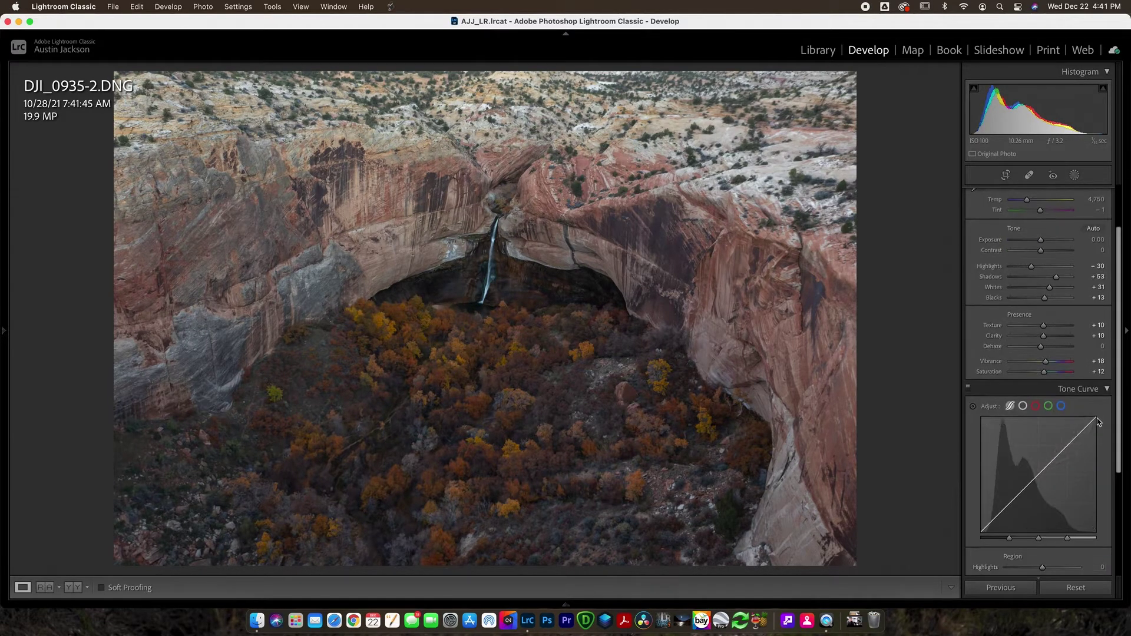
pyautogui.scroll(-2, 1042, 437)
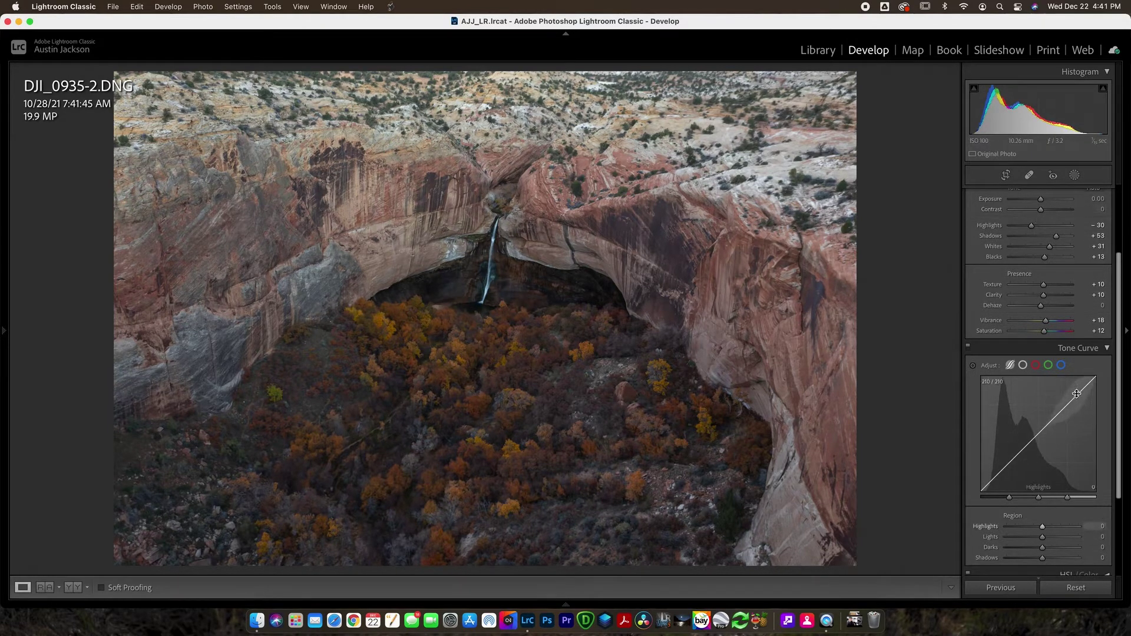
pyautogui.moveTo(1076, 394); pyautogui.dragTo(1076, 394)
pyautogui.moveTo(1004, 467); pyautogui.dragTo(1005, 468)
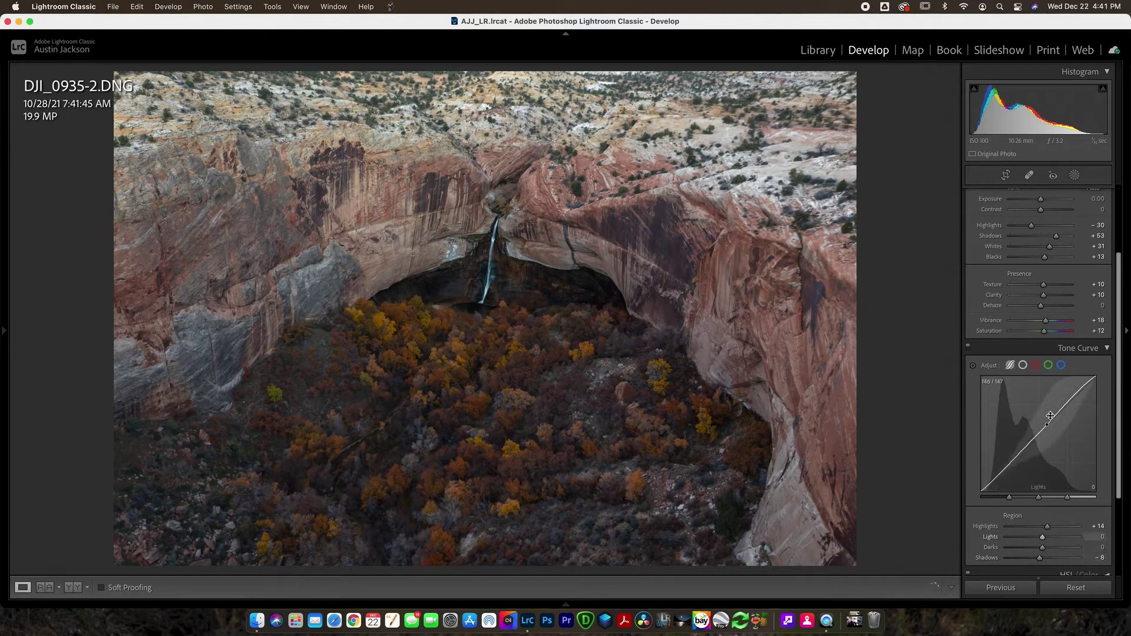
pyautogui.moveTo(1049, 417); pyautogui.dragTo(1049, 411)
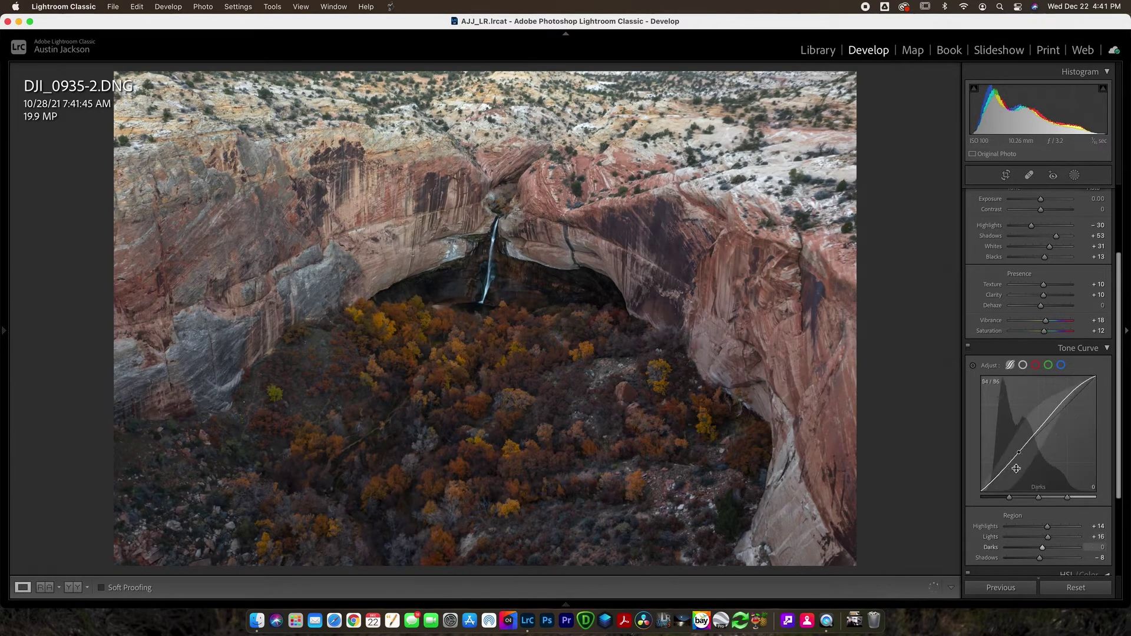
pyautogui.moveTo(1011, 471); pyautogui.dragTo(1011, 476)
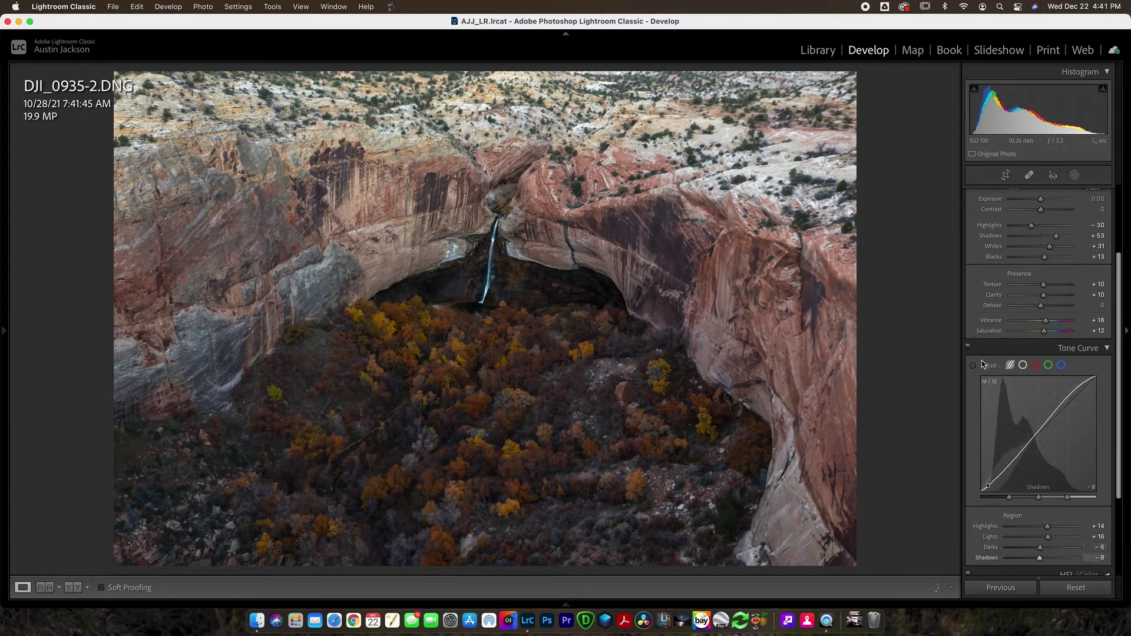
pyautogui.click(967, 348)
pyautogui.click(967, 348)
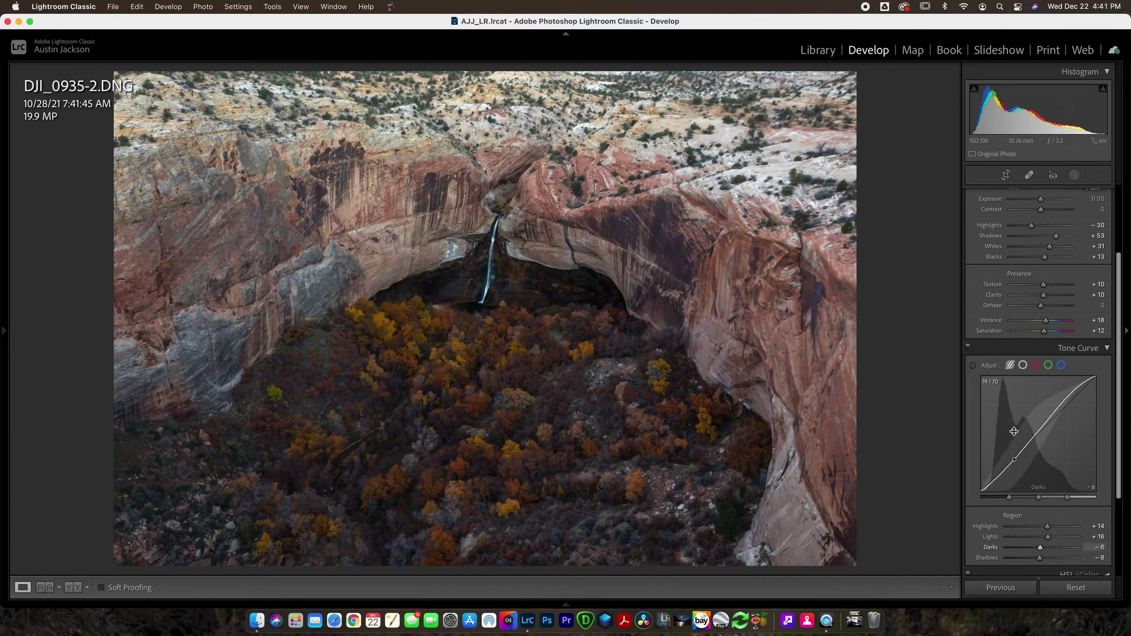
# Lift Basic Shadows to +66 and collapse the Tone Curve panel.
pyautogui.scroll(1, 1013, 431)
pyautogui.moveTo(1057, 246); pyautogui.dragTo(1060, 250)
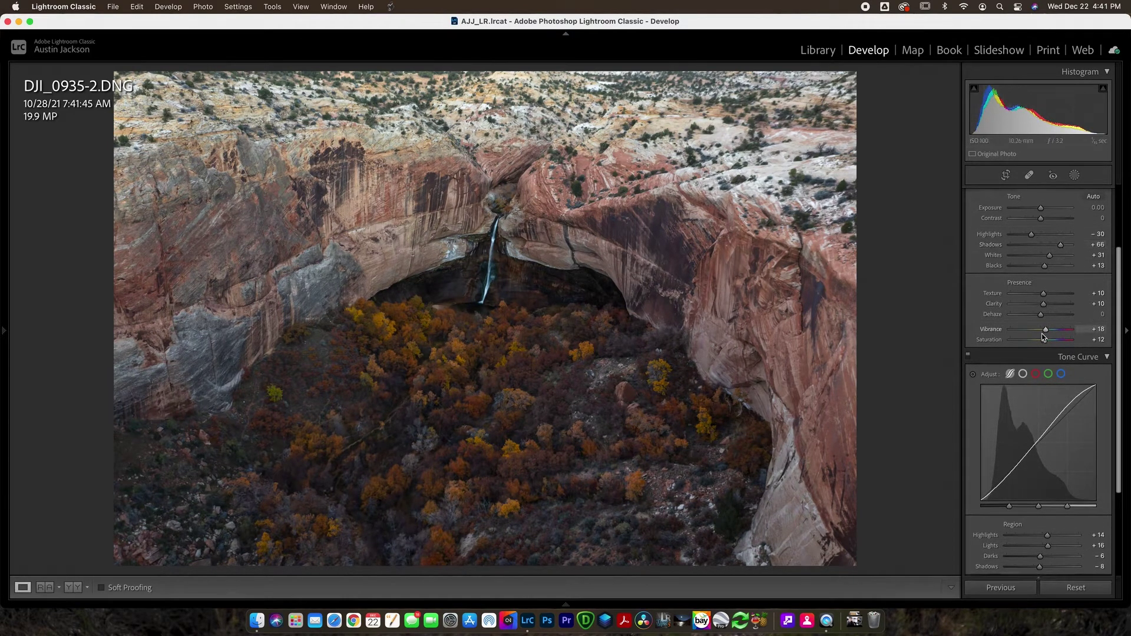
pyautogui.scroll(-1, 1042, 334)
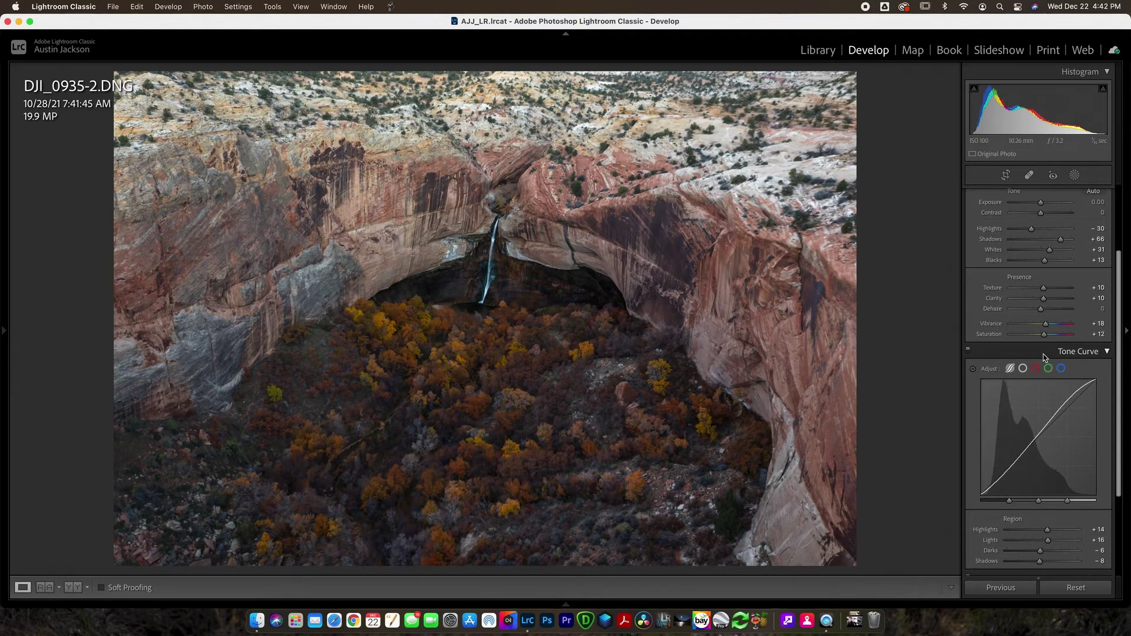
pyautogui.click(1045, 357)
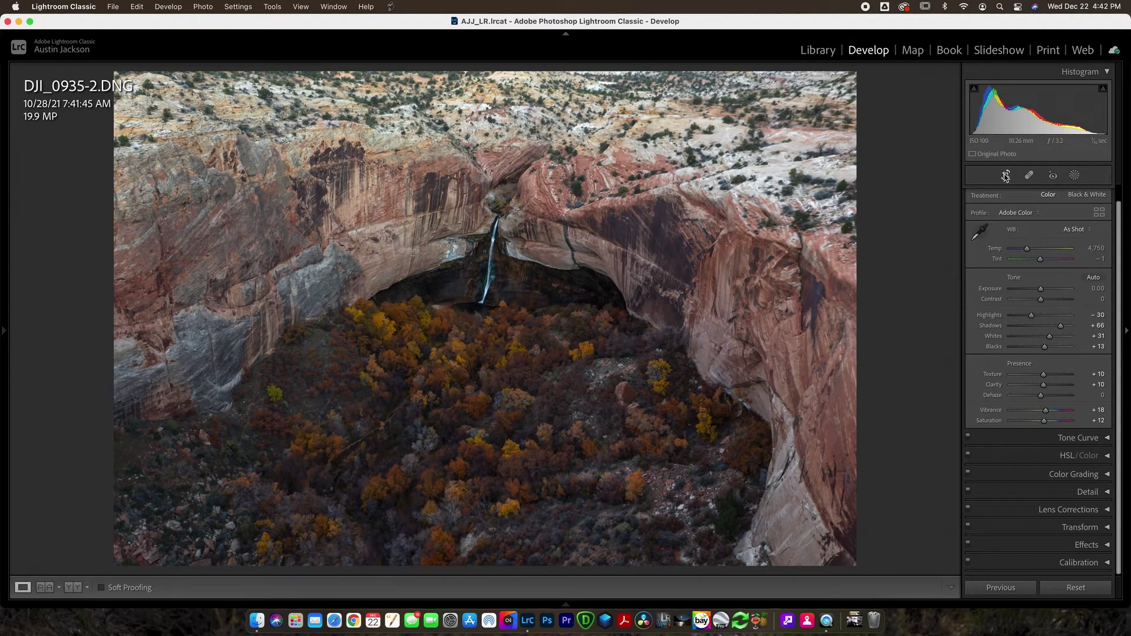
# Open the Masking tool to show the new mask types.
pyautogui.click(1075, 175)
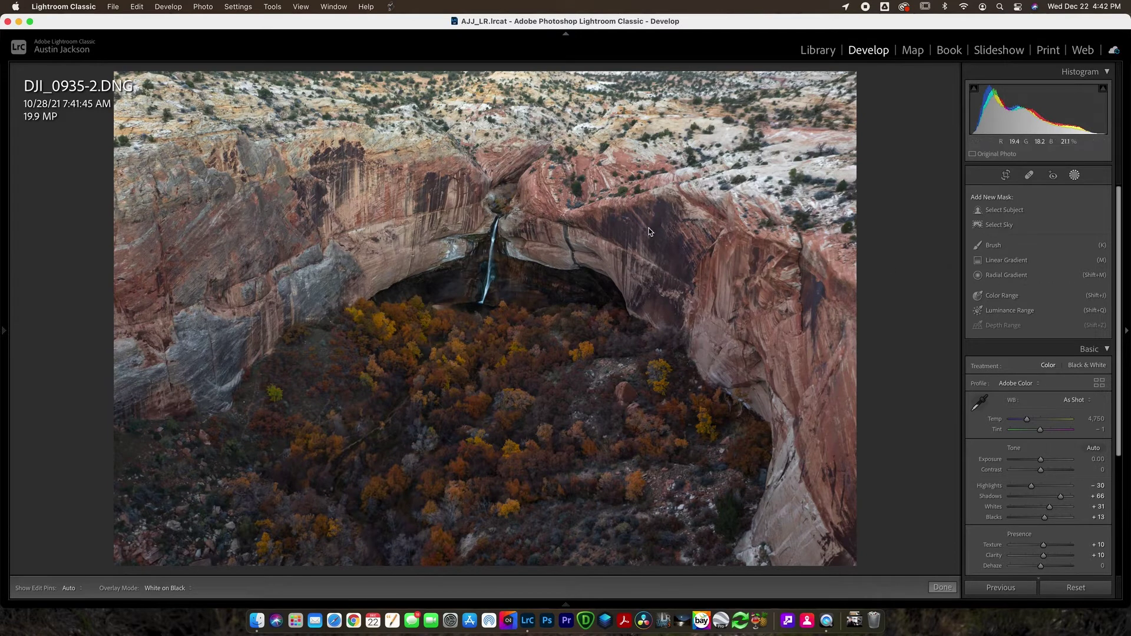
# Create a Brush mask with Feather 100 and paint it along the waterfall.
pyautogui.click(993, 245)
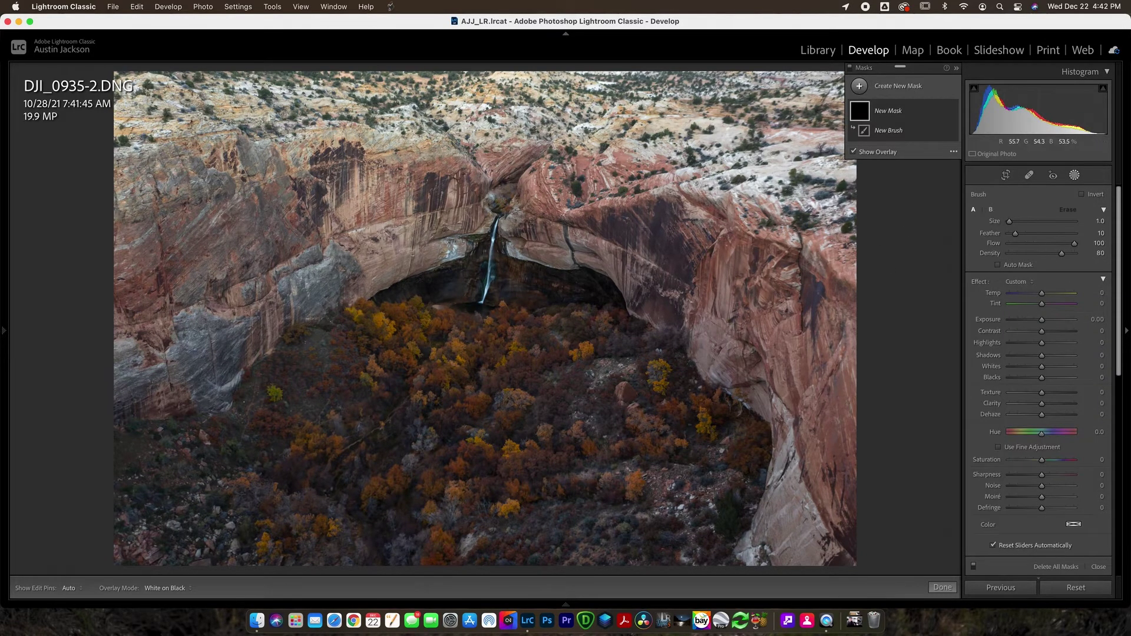
pyautogui.scroll(6, 538, 253)
pyautogui.moveTo(1015, 233); pyautogui.dragTo(1088, 235)
pyautogui.scroll(-3, 486, 297)
pyautogui.moveTo(486, 297); pyautogui.dragTo(494, 230)
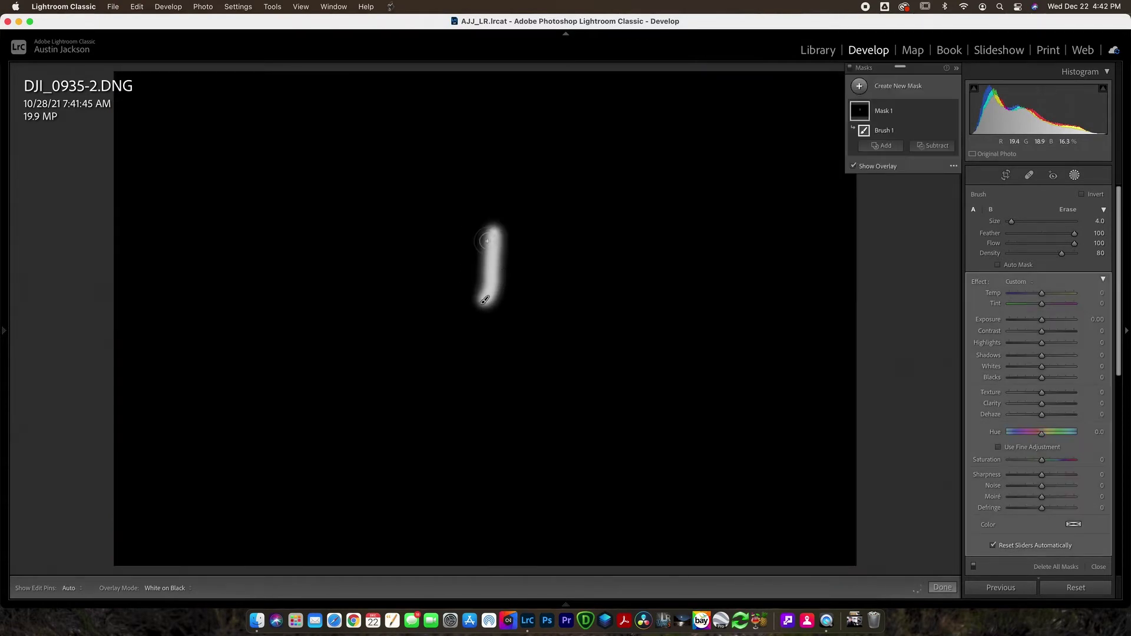
pyautogui.click(954, 112)
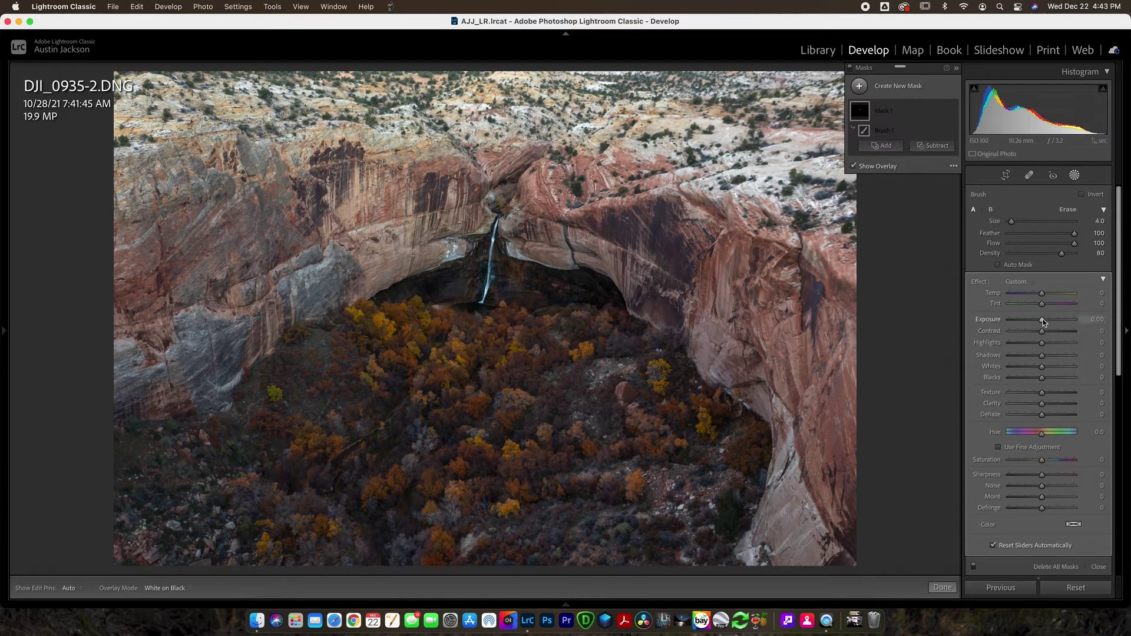
# Test the mask's Exposure up to 2.63, then revert it to 0.
pyautogui.moveTo(1043, 321)
pyautogui.mouseDown()
pyautogui.moveTo(1063, 323)
pyautogui.moveTo(1052, 321)
pyautogui.mouseUp()
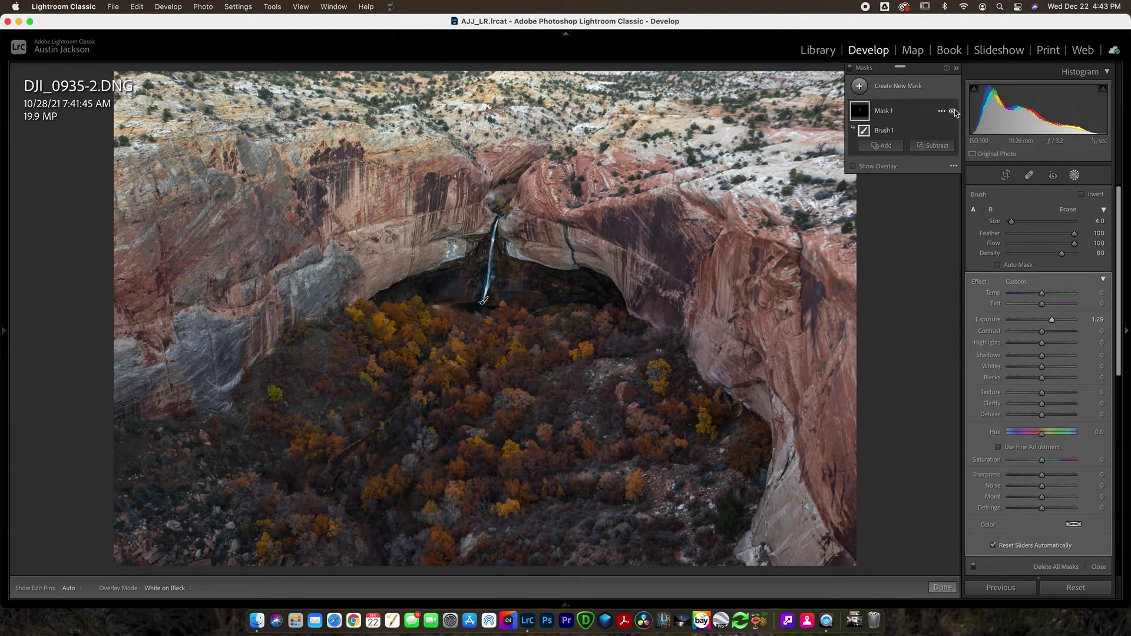
pyautogui.moveTo(1052, 322); pyautogui.dragTo(1061, 323)
pyautogui.press('o')
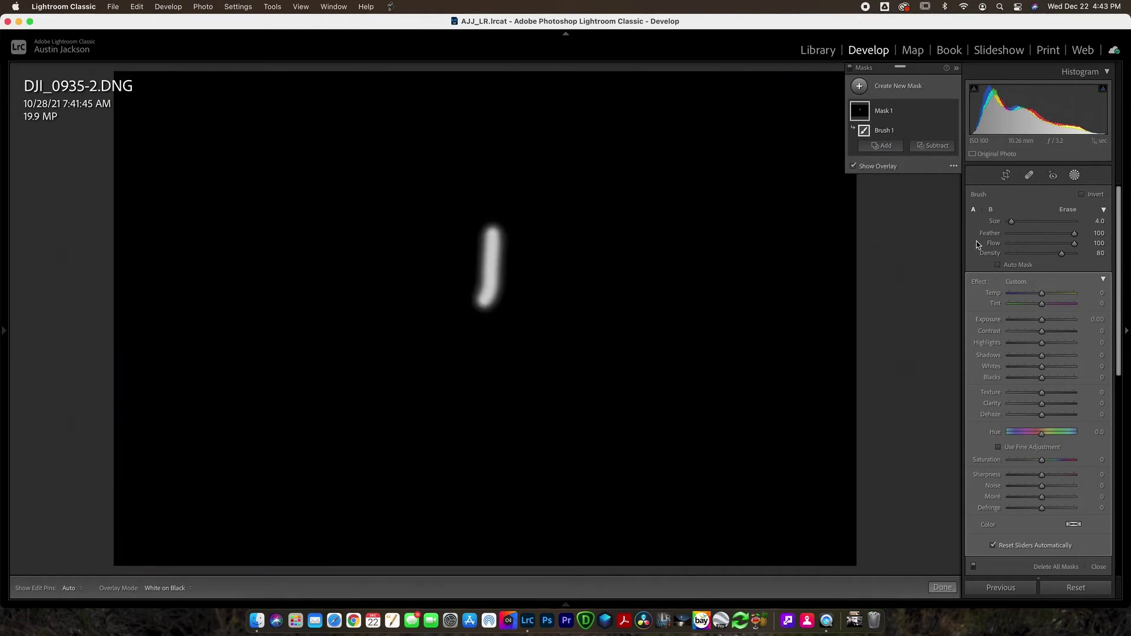
# Hide the overlay and give the waterfall mask Highlights +49, Whites +31 and Dehaze −6.
pyautogui.click(852, 167)
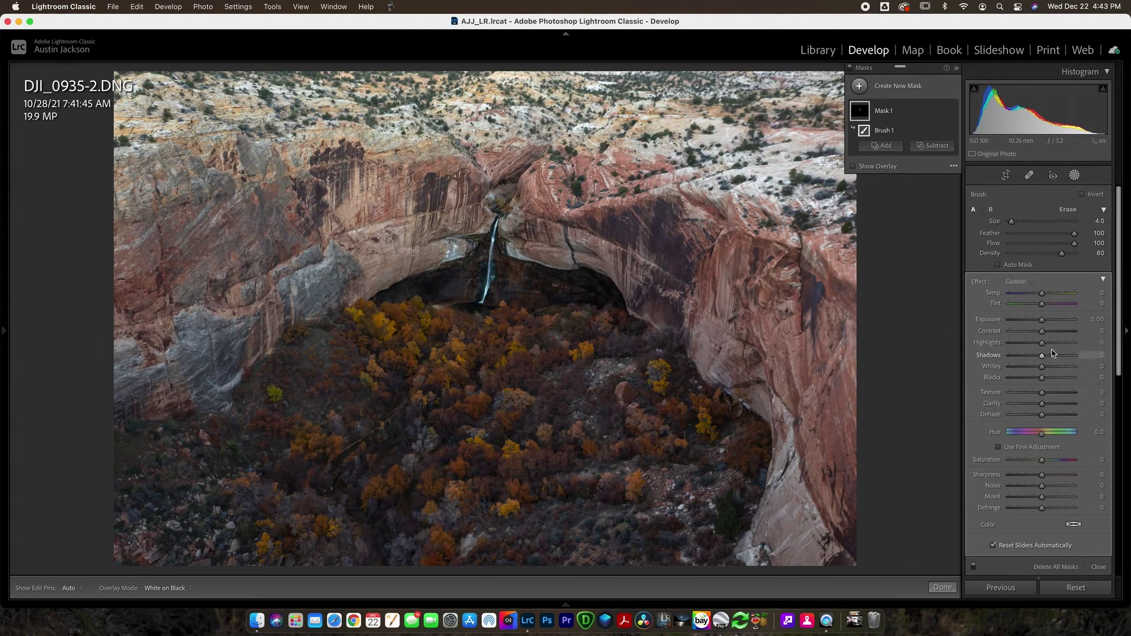
pyautogui.moveTo(1047, 342); pyautogui.dragTo(1057, 366)
pyautogui.moveTo(1042, 415); pyautogui.dragTo(1040, 417)
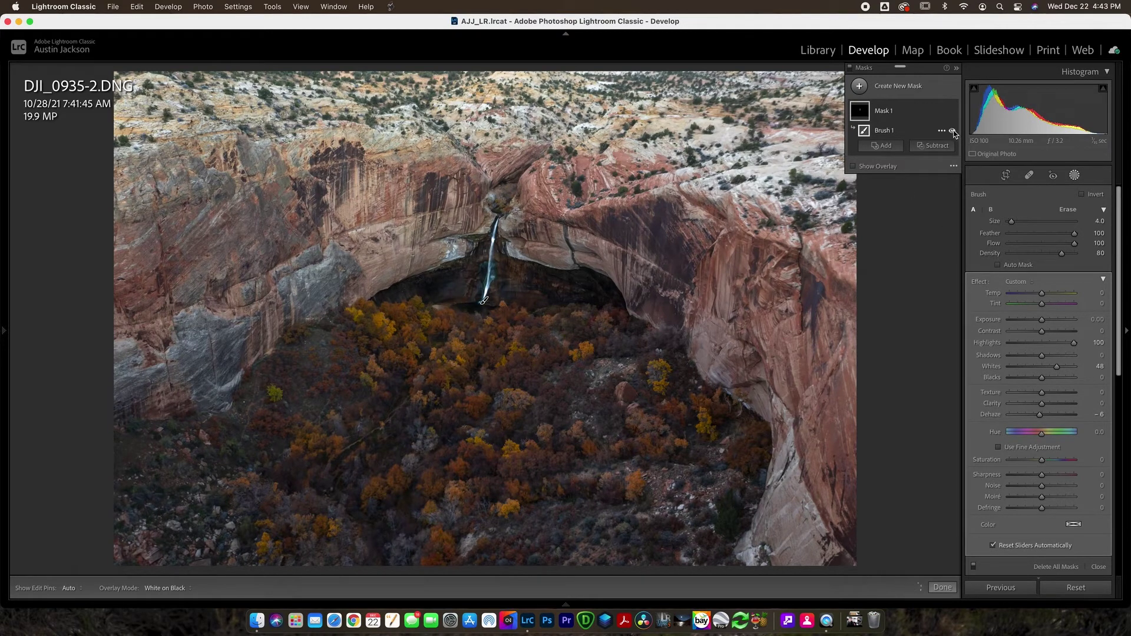
pyautogui.click(954, 132)
pyautogui.click(953, 131)
pyautogui.moveTo(1073, 342); pyautogui.dragTo(1051, 367)
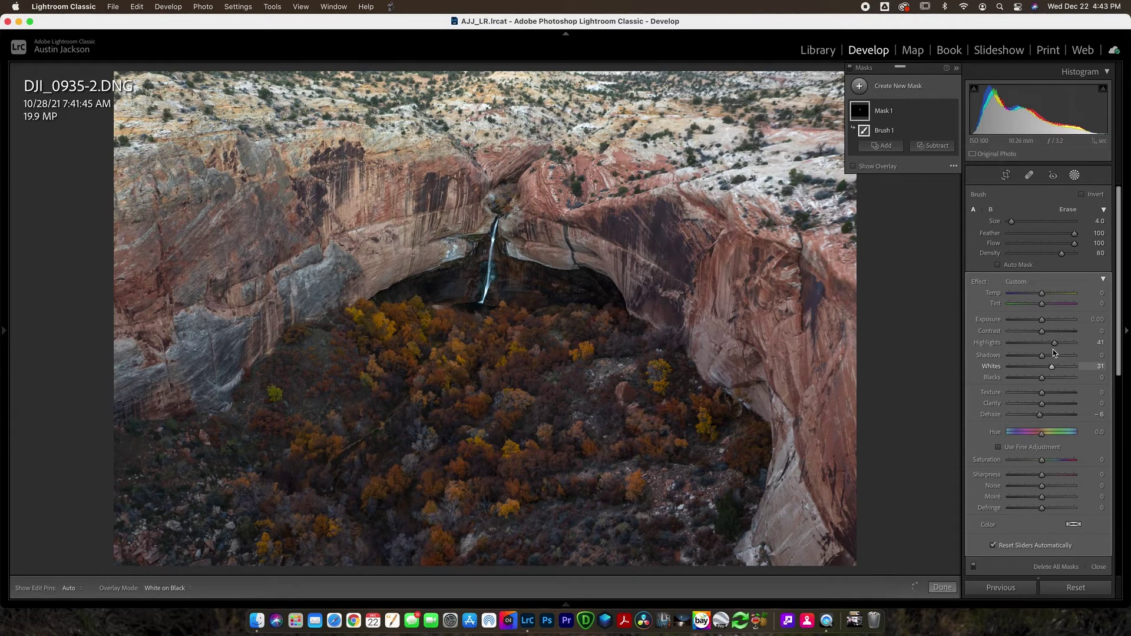
# Close Masking and add a post-crop vignette of about −45 in Effects.
pyautogui.click(1075, 175)
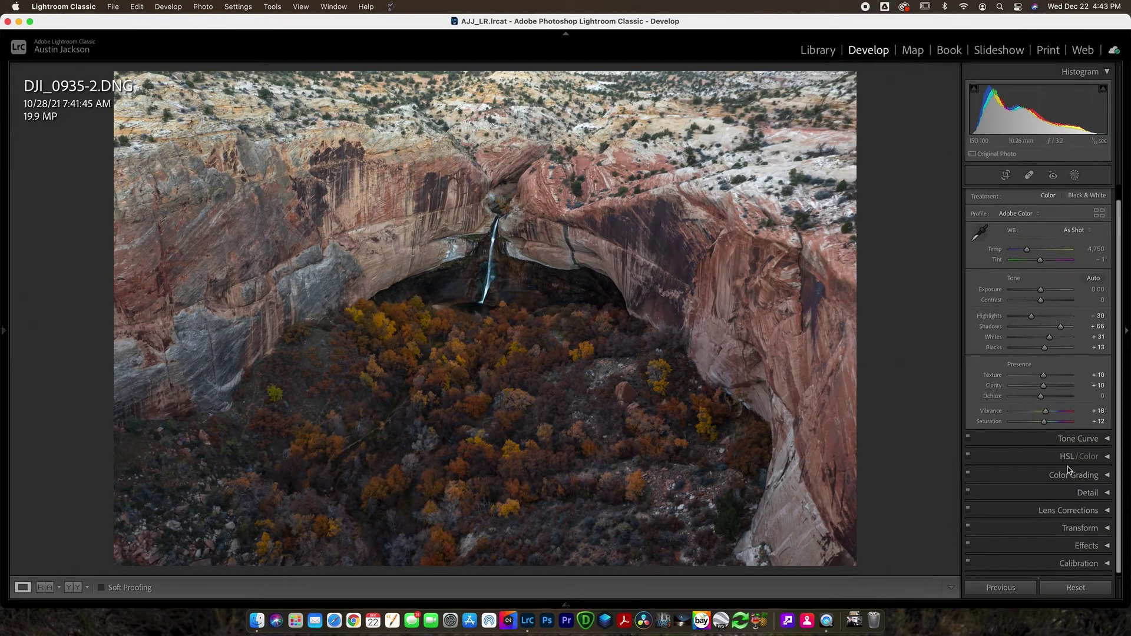
pyautogui.click(1084, 560)
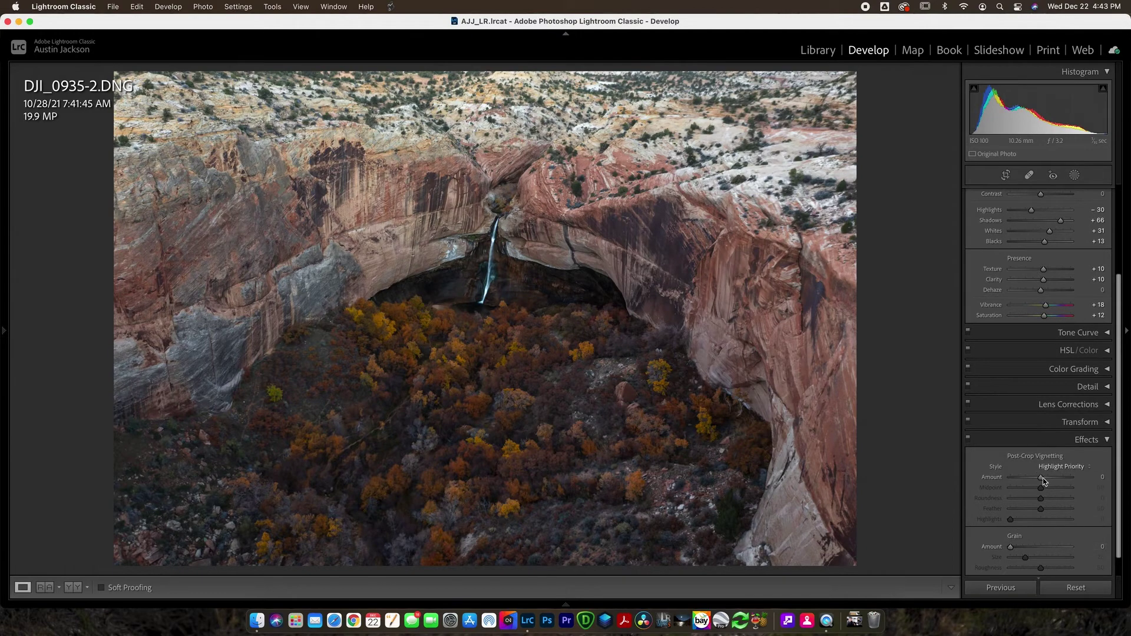
pyautogui.moveTo(1041, 478); pyautogui.dragTo(1037, 489)
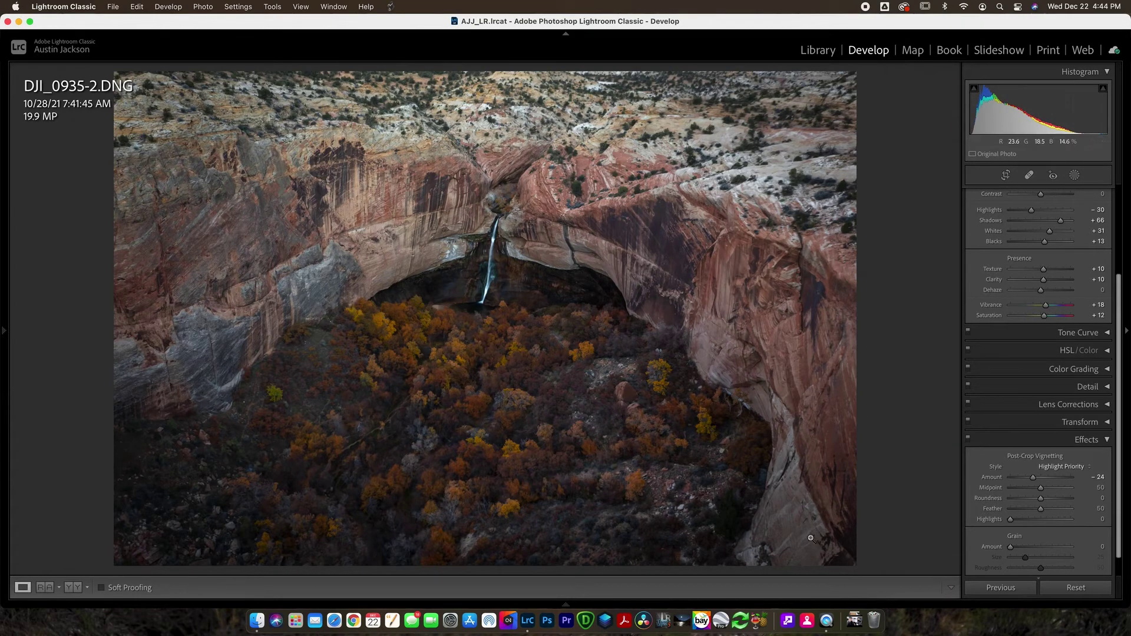
pyautogui.moveTo(1036, 483)
pyautogui.mouseDown()
pyautogui.moveTo(1025, 480)
pyautogui.moveTo(1037, 482)
pyautogui.mouseUp()
# Collapse the Effects panel and raise Exposure to +0.10 in the Basic panel.
pyautogui.click(1030, 440)
pyautogui.scroll(2, 1031, 443)
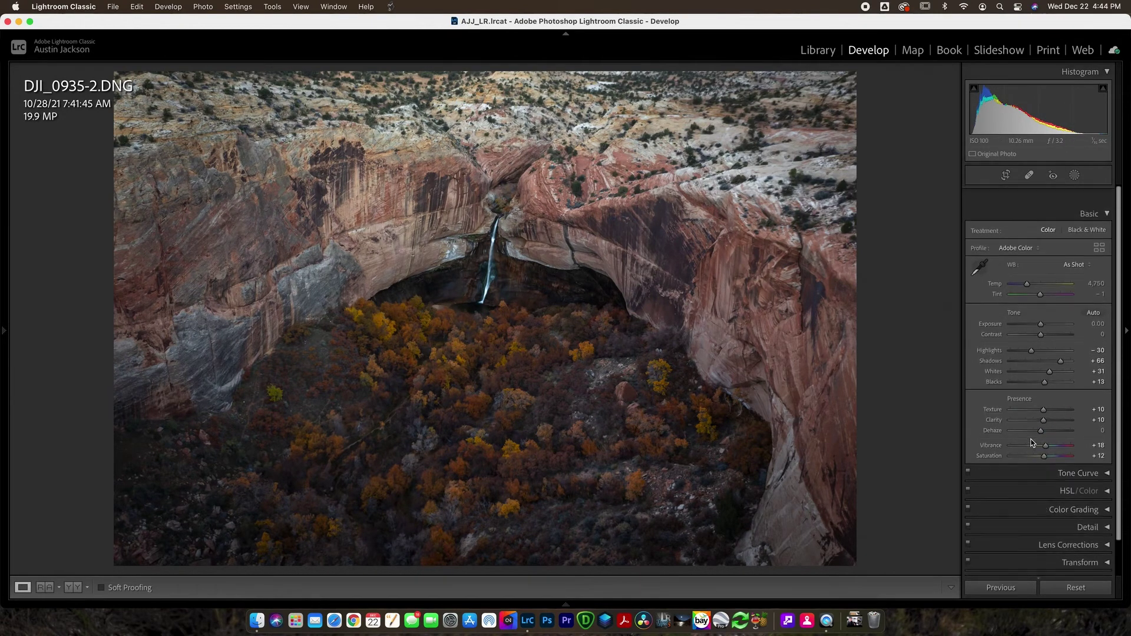
pyautogui.scroll(-1, 1032, 443)
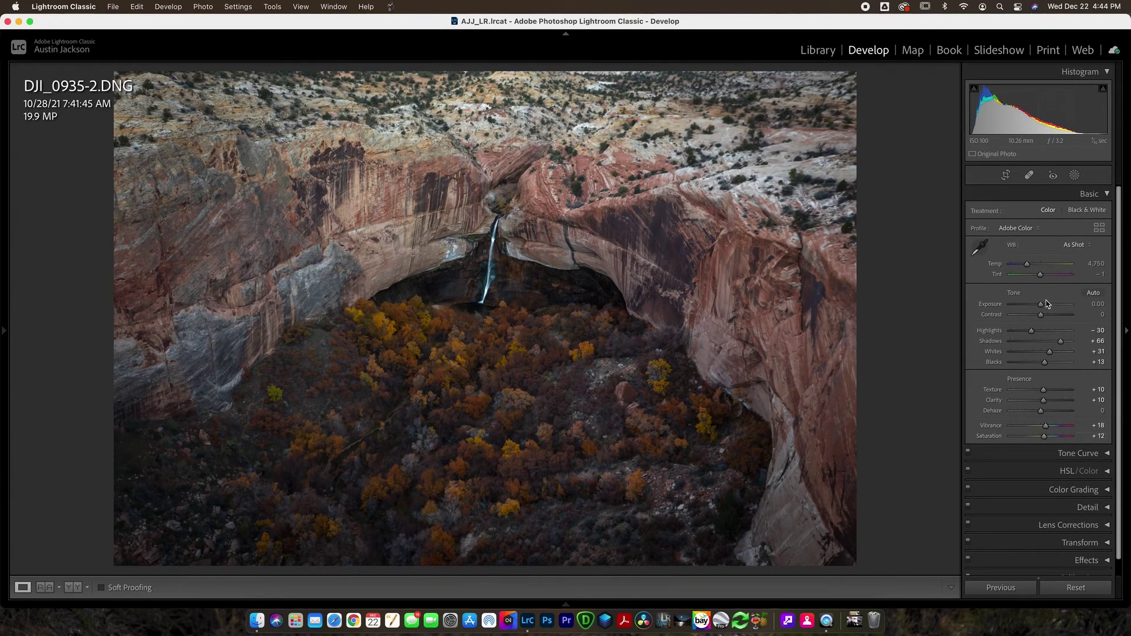
pyautogui.click(1079, 305)
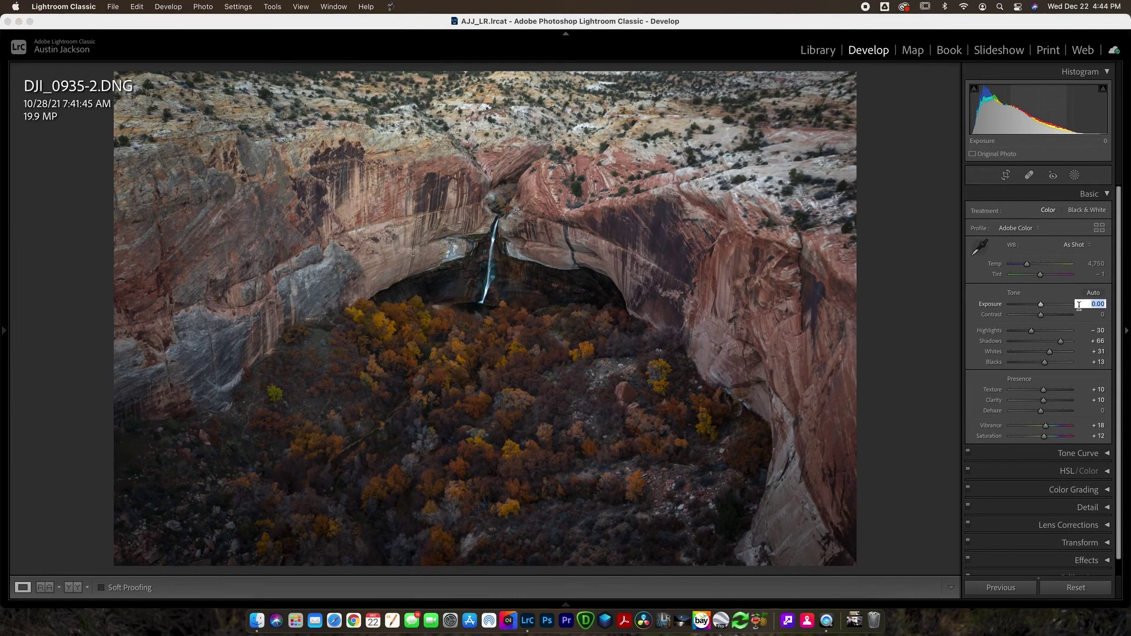
pyautogui.press('Up')
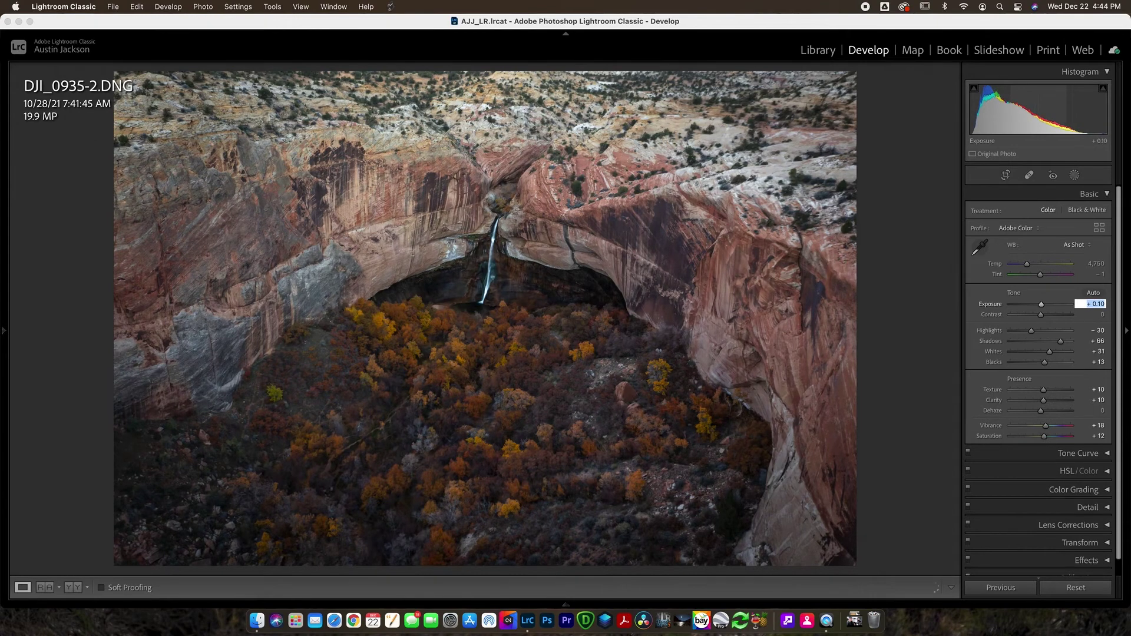
pyautogui.press('Return')
# Cool the white balance to Temp 4,550 with Tint −2.
pyautogui.click(1093, 265)
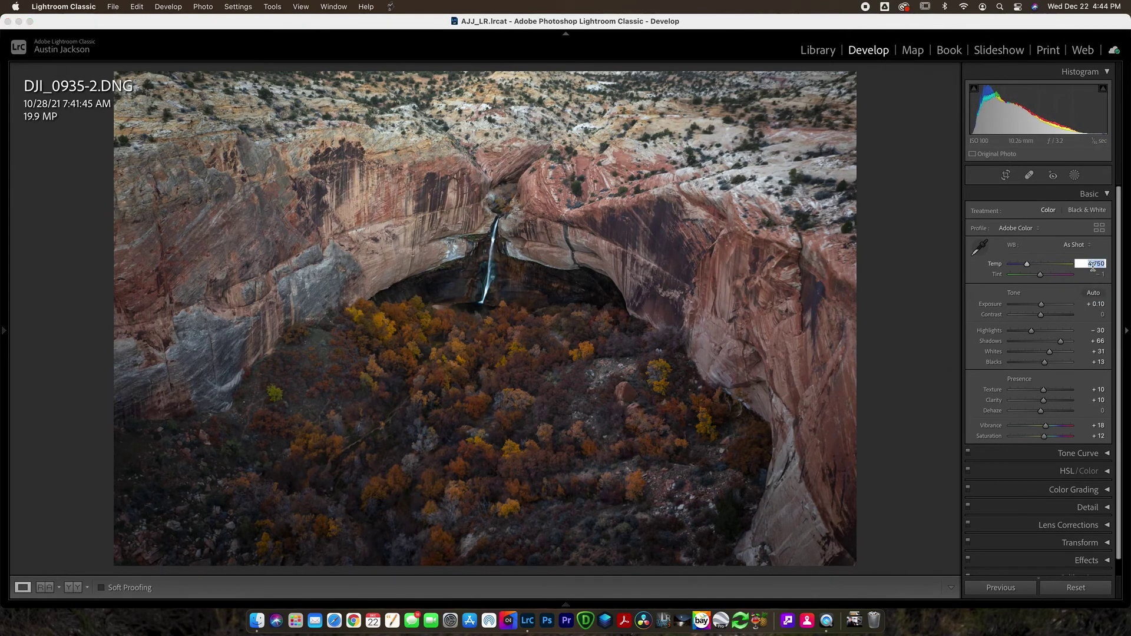
pyautogui.press('Down')
pyautogui.press('Down')
pyautogui.press('Down')
pyautogui.press('Down')
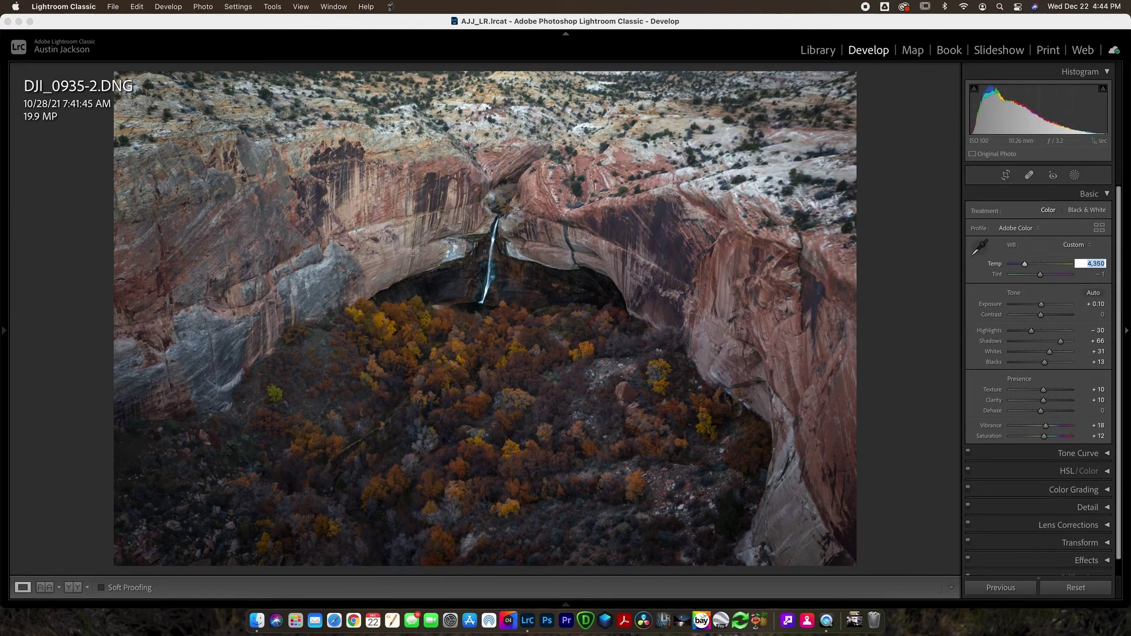
pyautogui.press('Up')
pyautogui.press('Up')
pyautogui.press('Tab')
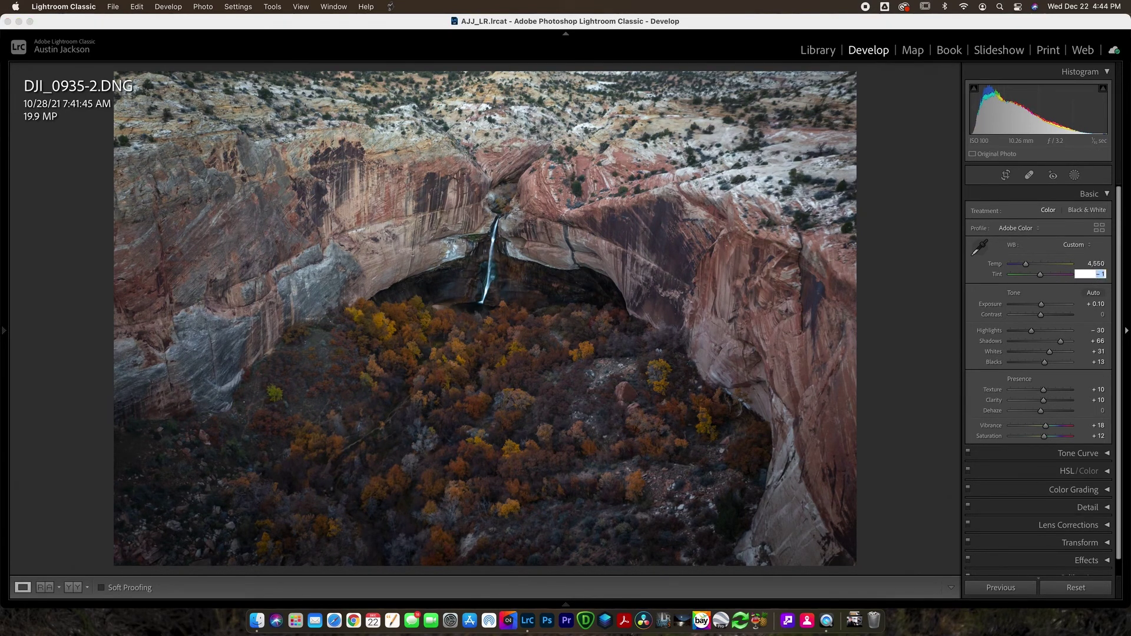
pyautogui.hotkey('shift', 'Down')
pyautogui.hotkey('shift', 'Down')
pyautogui.hotkey('shift', 'Up')
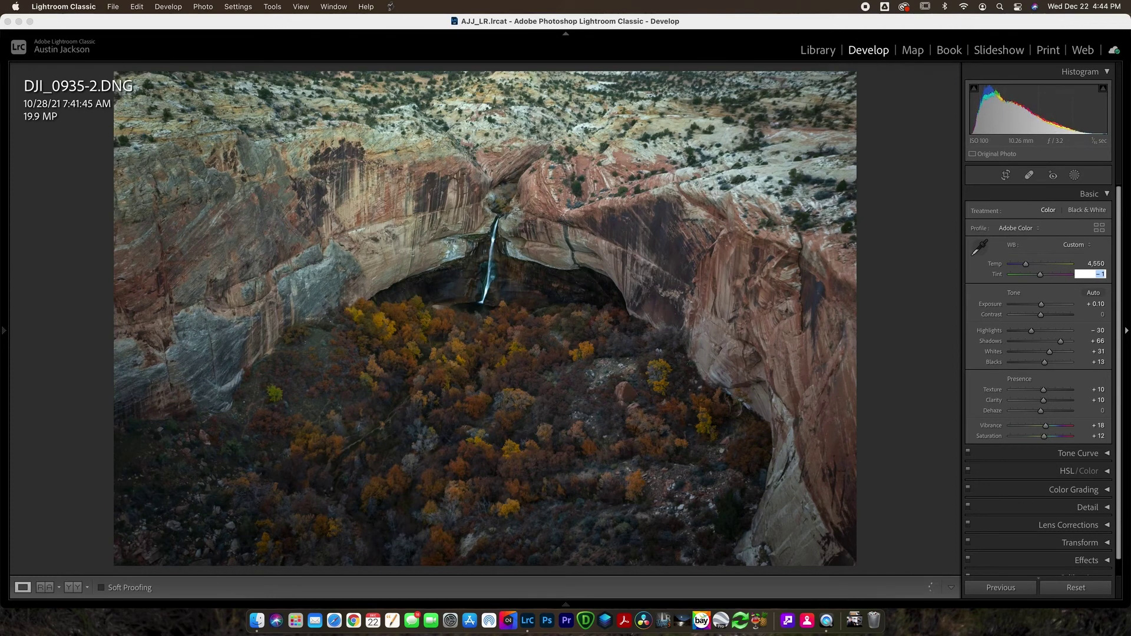
pyautogui.press('Down')
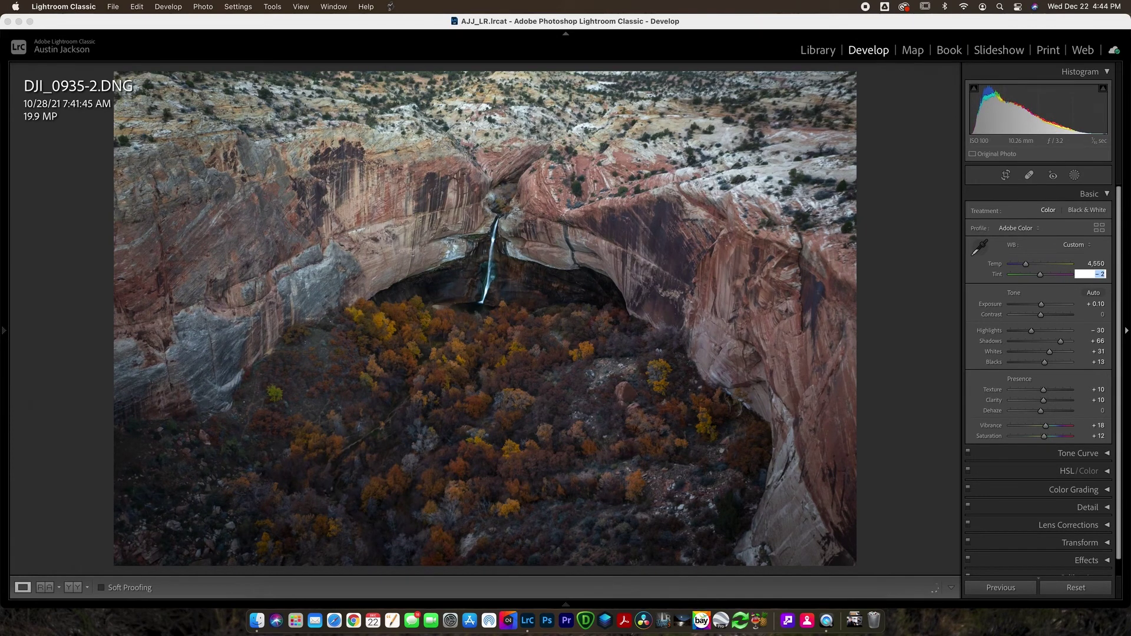
pyautogui.press('Down')
pyautogui.press('Return')
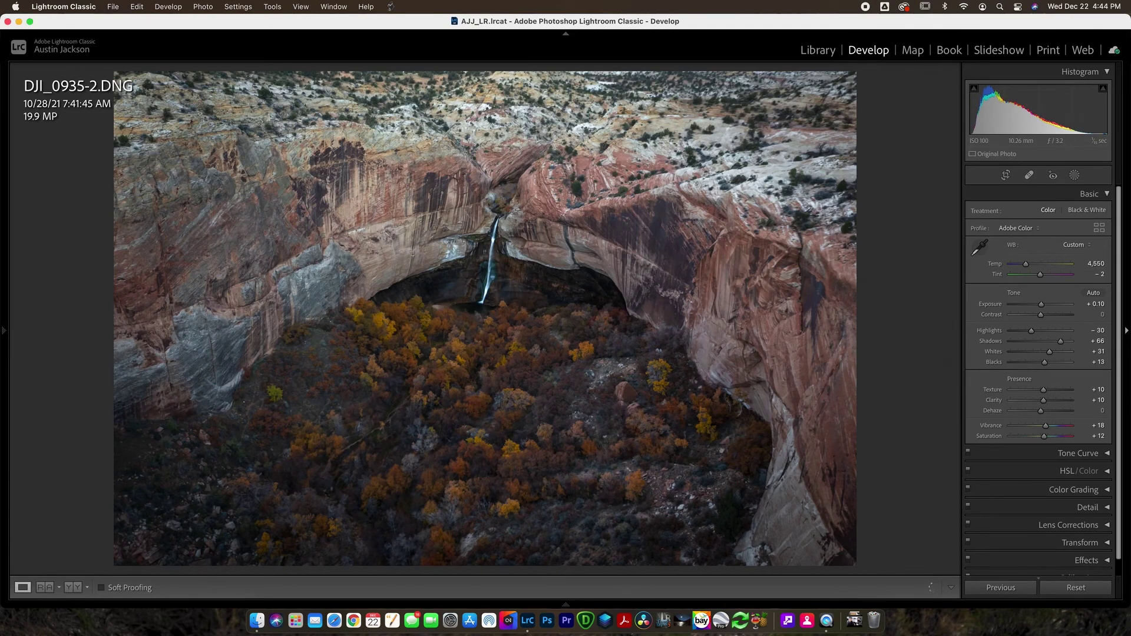